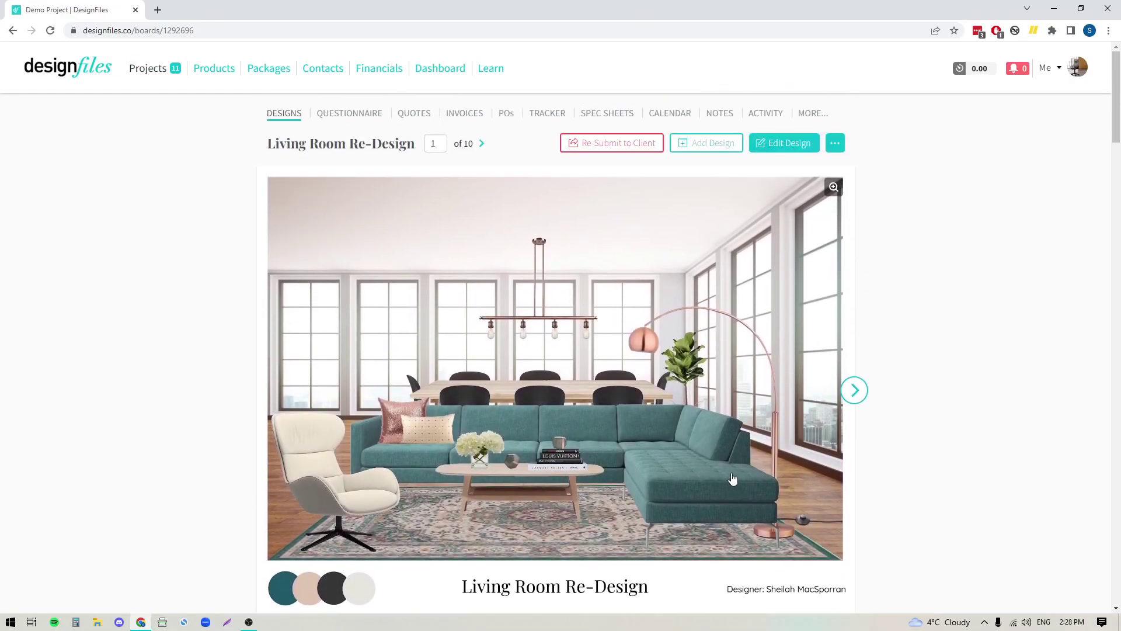
From the Demo Project's invoices list, create a new blank invoice 011494.
{"action": "scroll", "coordinate": [732, 477], "scroll_direction": "down", "scroll_amount": 10}
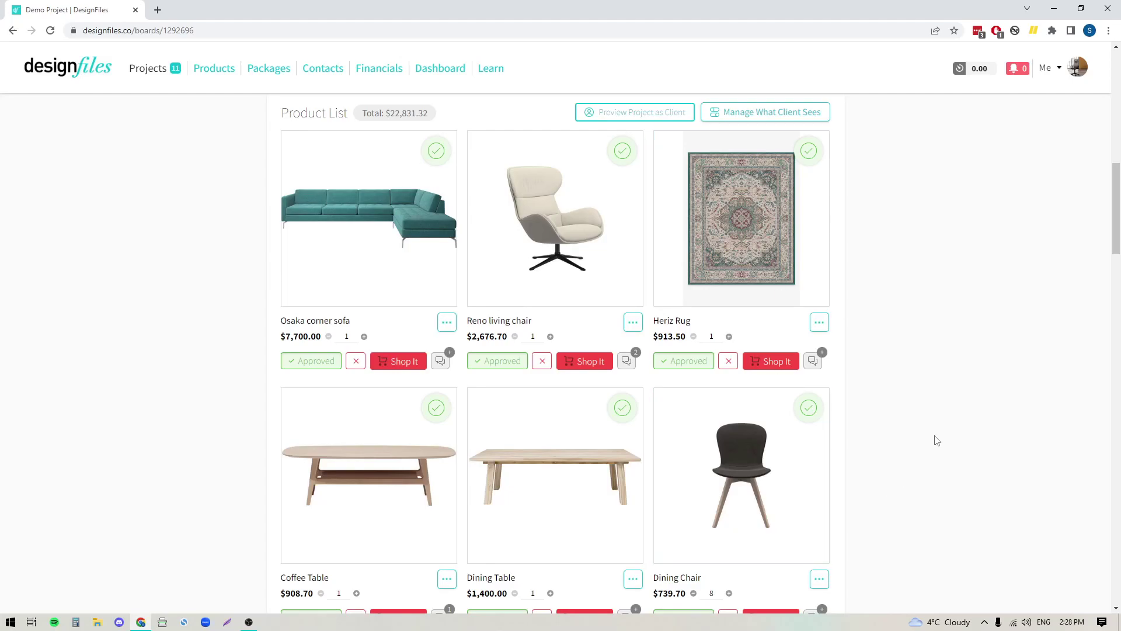
{"action": "scroll", "coordinate": [935, 439], "scroll_direction": "up", "scroll_amount": 10}
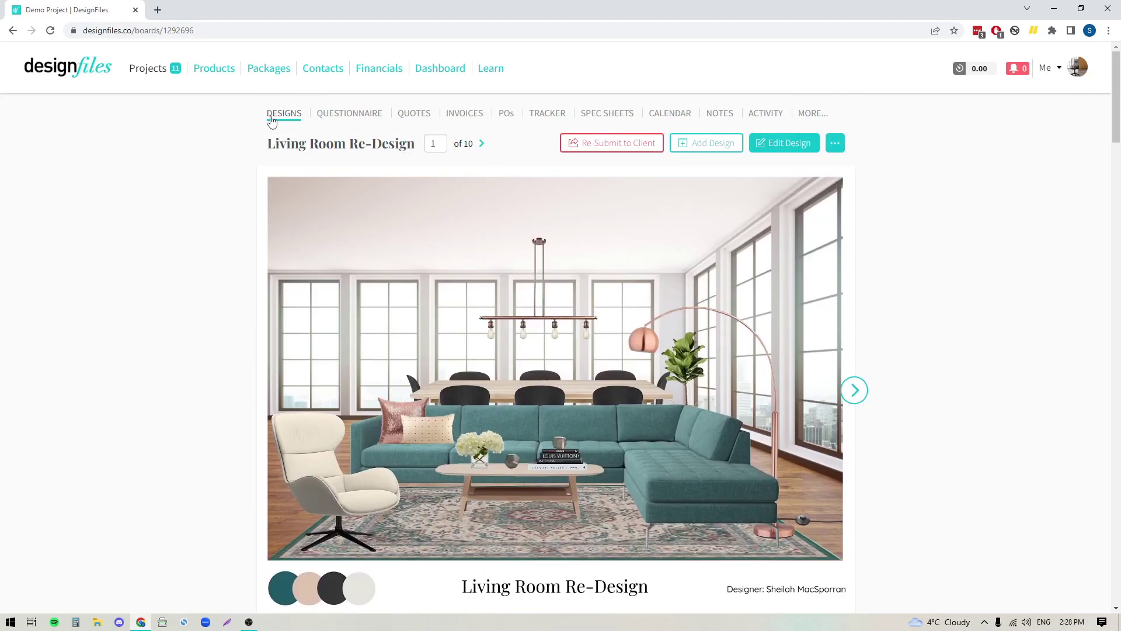
{"action": "left_click", "coordinate": [472, 116]}
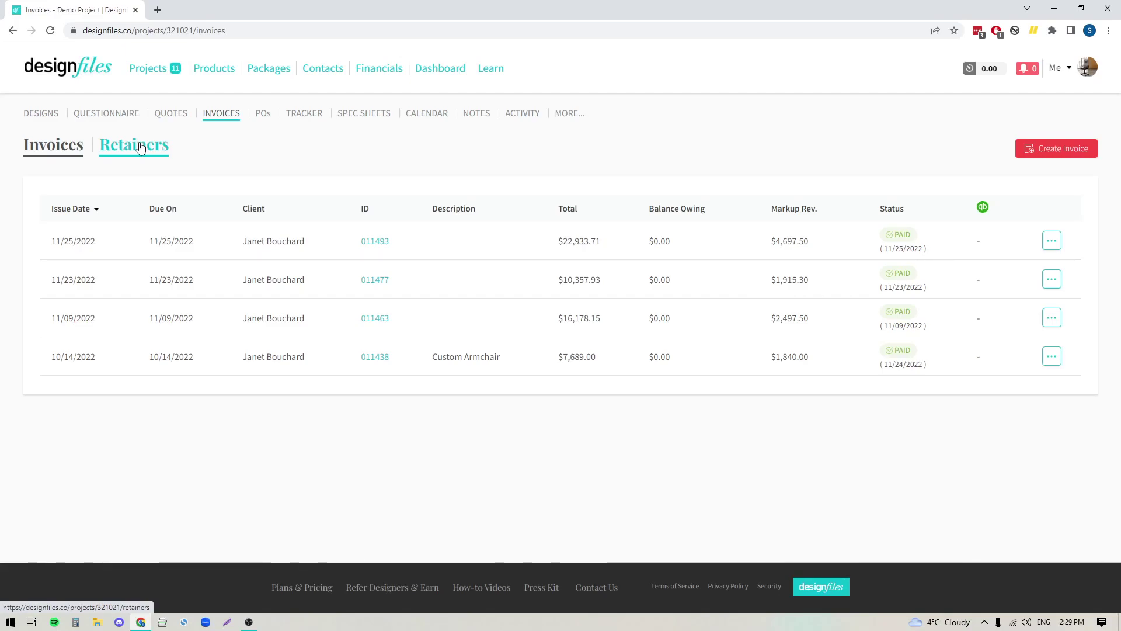
{"action": "mouse_move", "coordinate": [498, 74]}
{"action": "left_click", "coordinate": [1057, 149]}
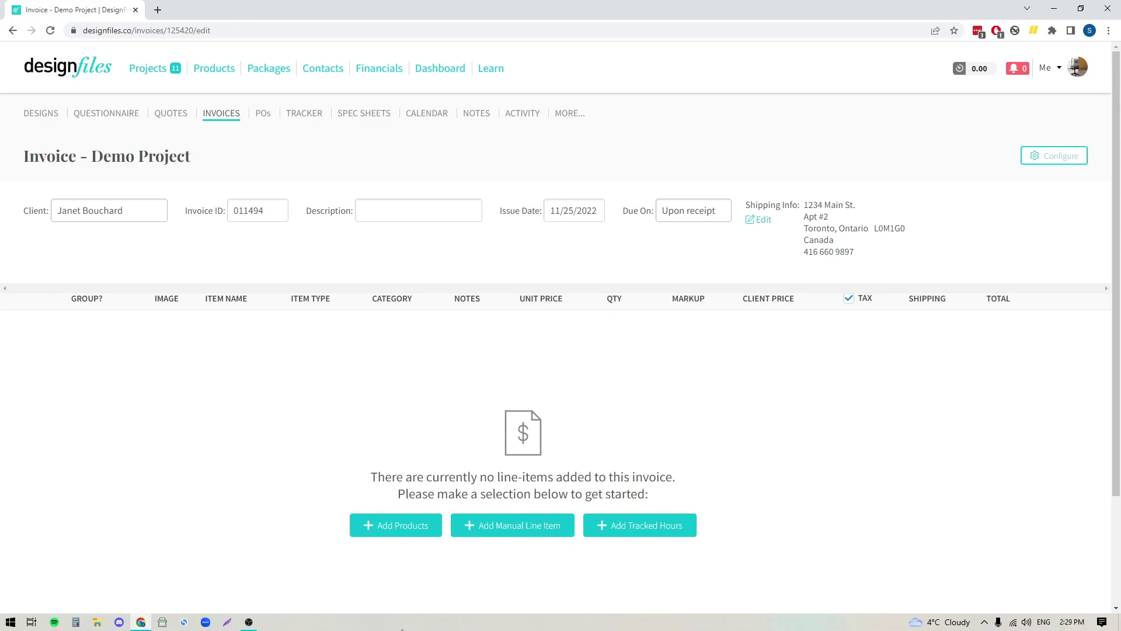
{"action": "left_click", "coordinate": [149, 213]}
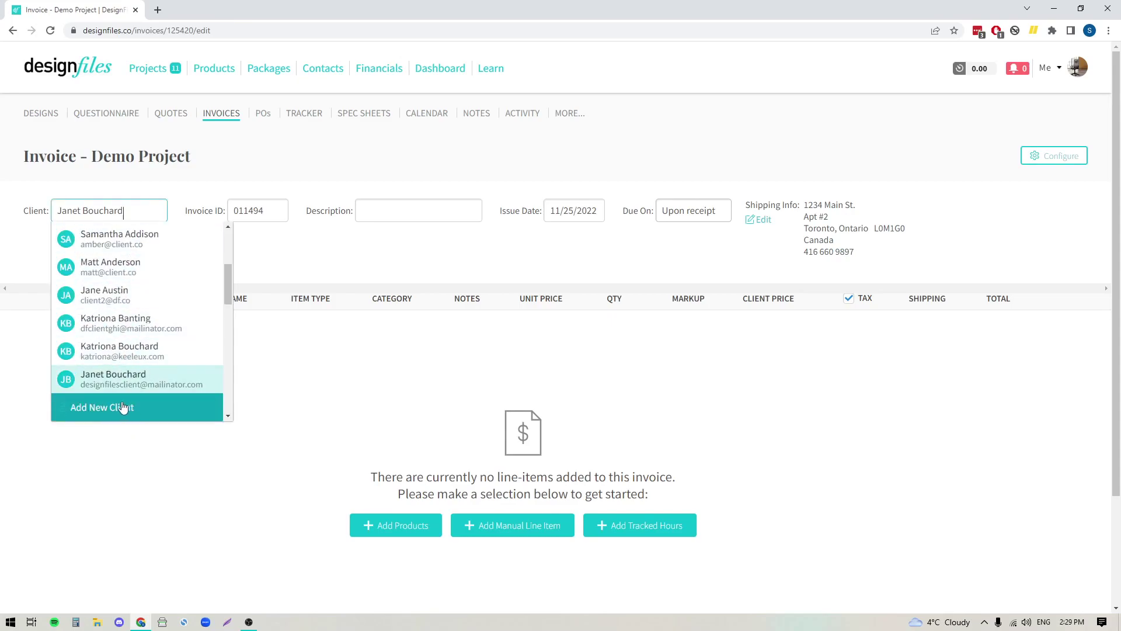
{"action": "left_click", "coordinate": [123, 462]}
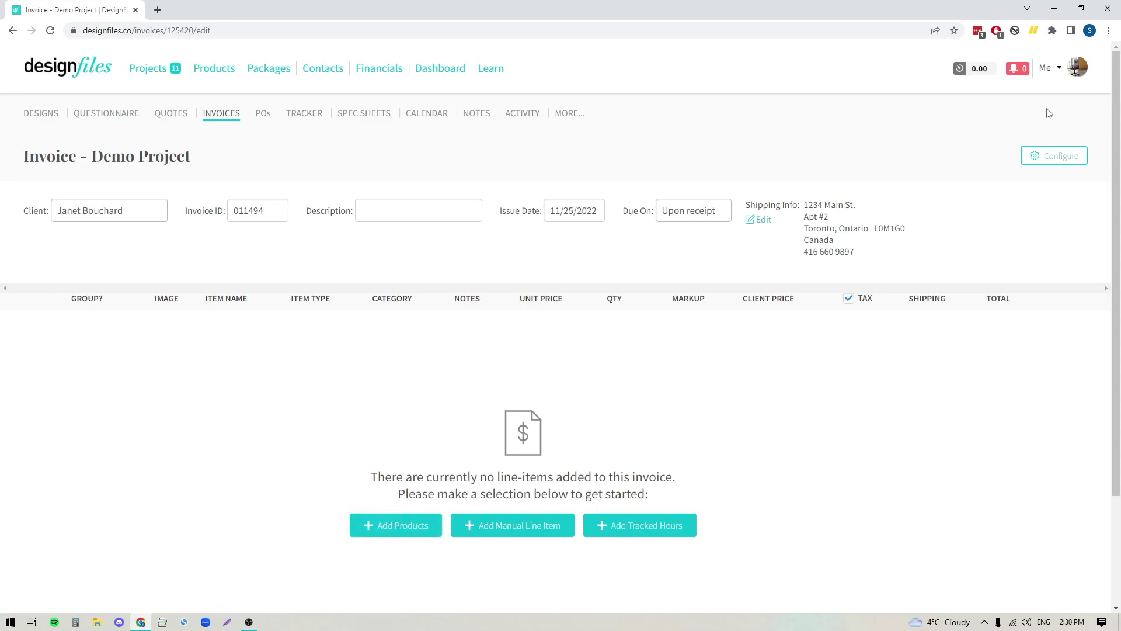
Show Material/Finish, Est. Lead Time and Description, hide Item Notes, keeping line-item prices visible to clients.
{"action": "left_click", "coordinate": [1058, 160]}
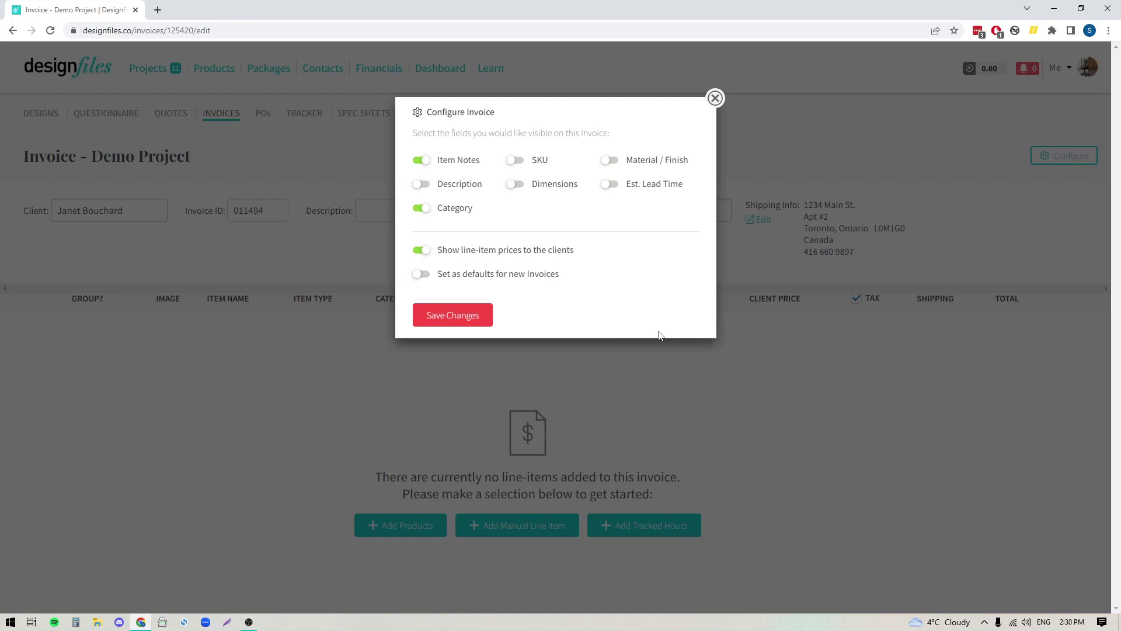
{"action": "left_click", "coordinate": [608, 161]}
{"action": "left_click", "coordinate": [608, 184]}
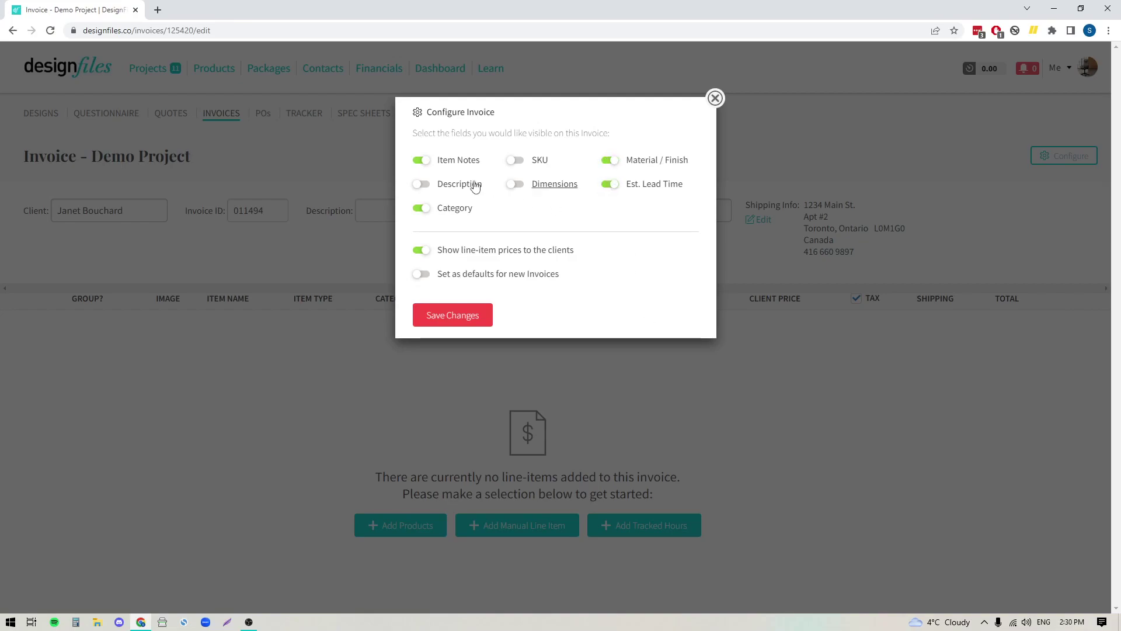
{"action": "left_click", "coordinate": [421, 185]}
{"action": "left_click", "coordinate": [421, 161]}
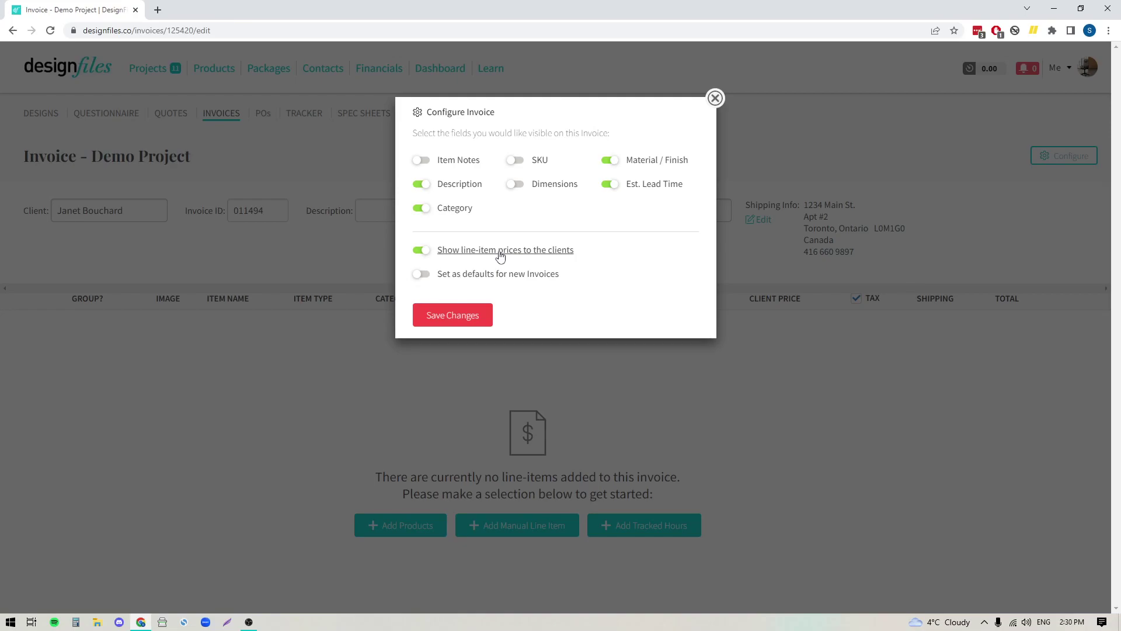
{"action": "left_click", "coordinate": [428, 253]}
{"action": "left_click", "coordinate": [428, 252]}
{"action": "left_click", "coordinate": [463, 316]}
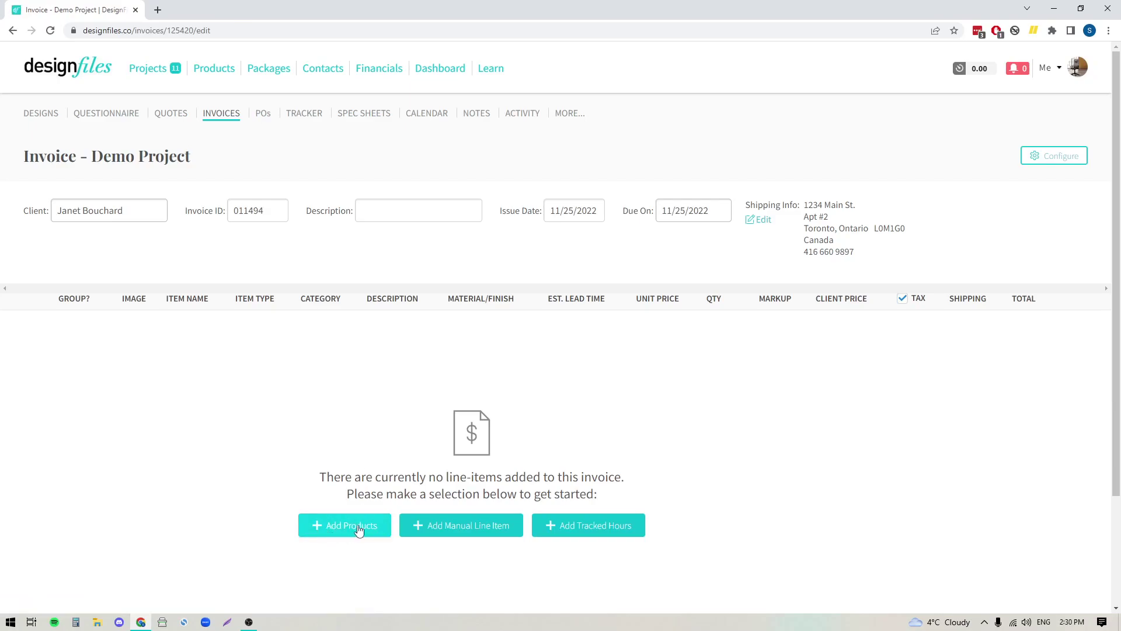
Open the product picker and filter the products to Approved Products.
{"action": "left_click", "coordinate": [353, 526]}
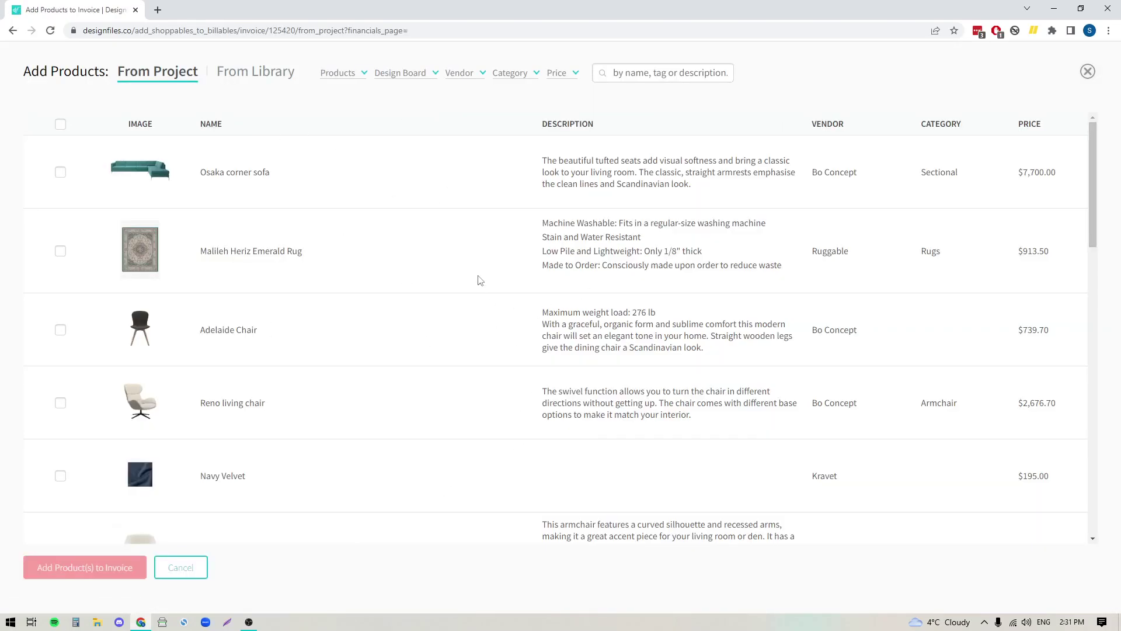
{"action": "scroll", "coordinate": [478, 287], "scroll_direction": "down", "scroll_amount": 20}
{"action": "scroll", "coordinate": [505, 281], "scroll_direction": "up", "scroll_amount": 20}
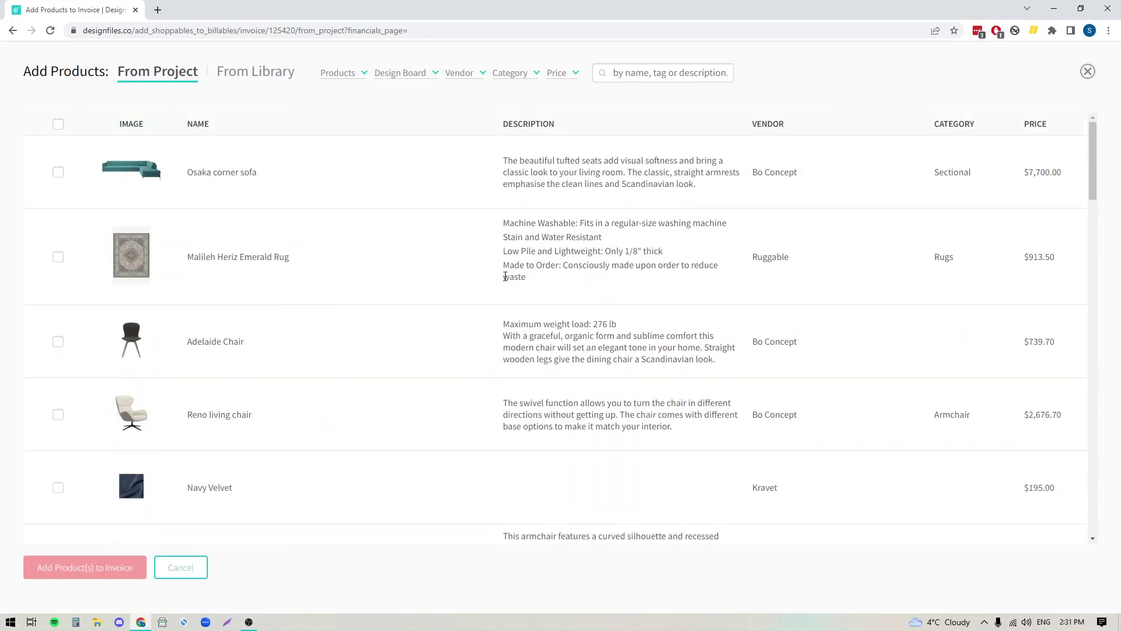
{"action": "left_click", "coordinate": [433, 76]}
{"action": "left_click", "coordinate": [433, 77]}
{"action": "left_click", "coordinate": [365, 79]}
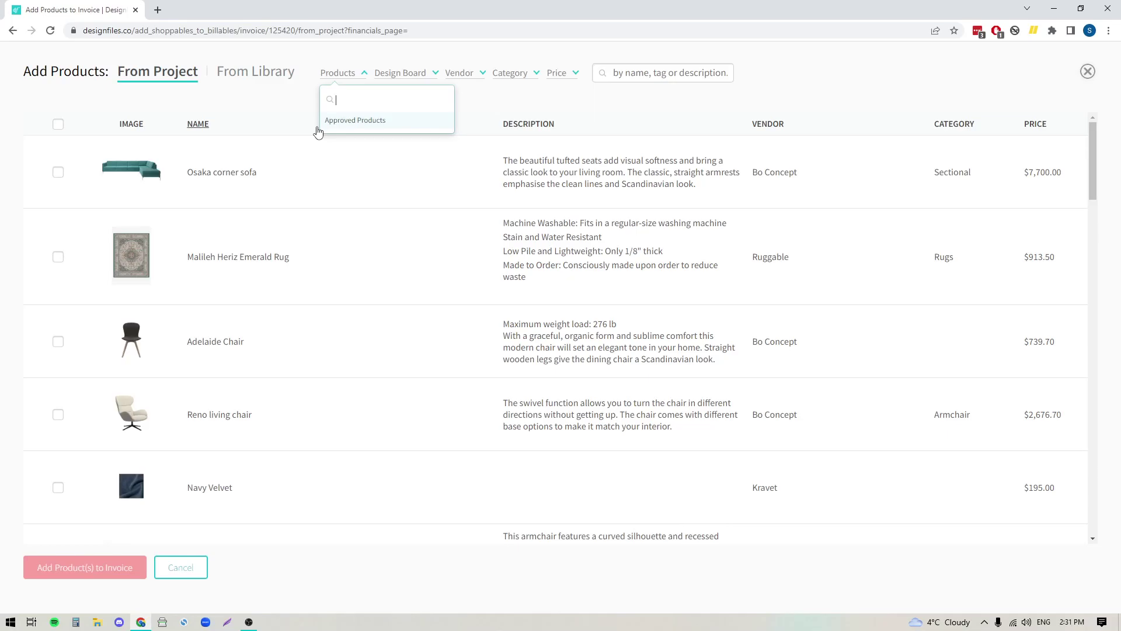
{"action": "left_click", "coordinate": [360, 121]}
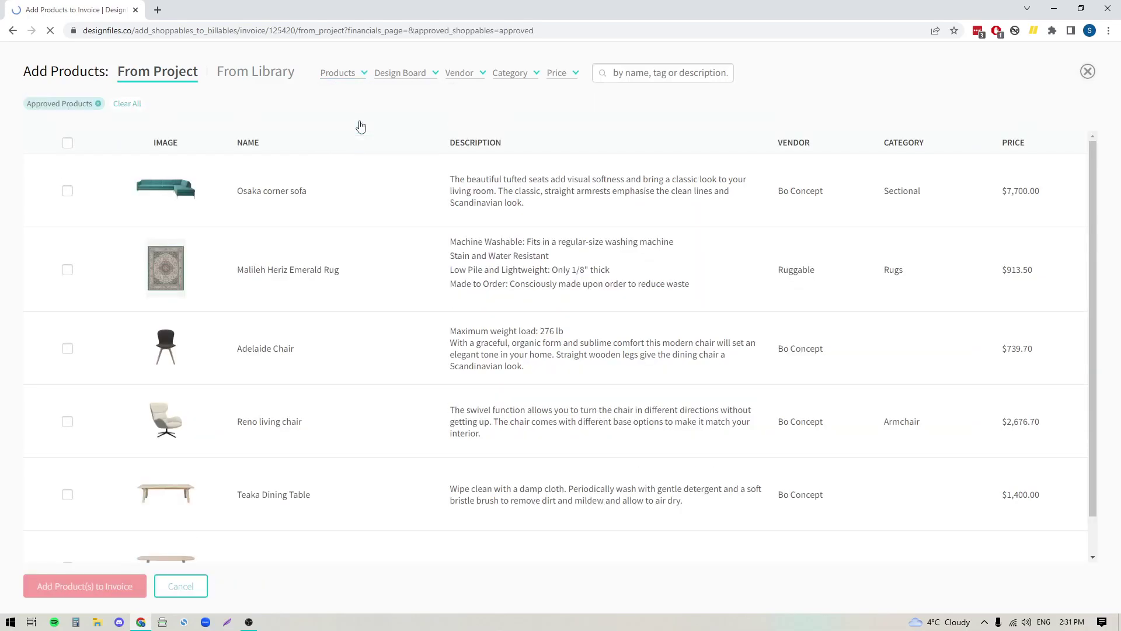
Select all six approved products and add them to the invoice.
{"action": "scroll", "coordinate": [272, 330], "scroll_direction": "down", "scroll_amount": 1}
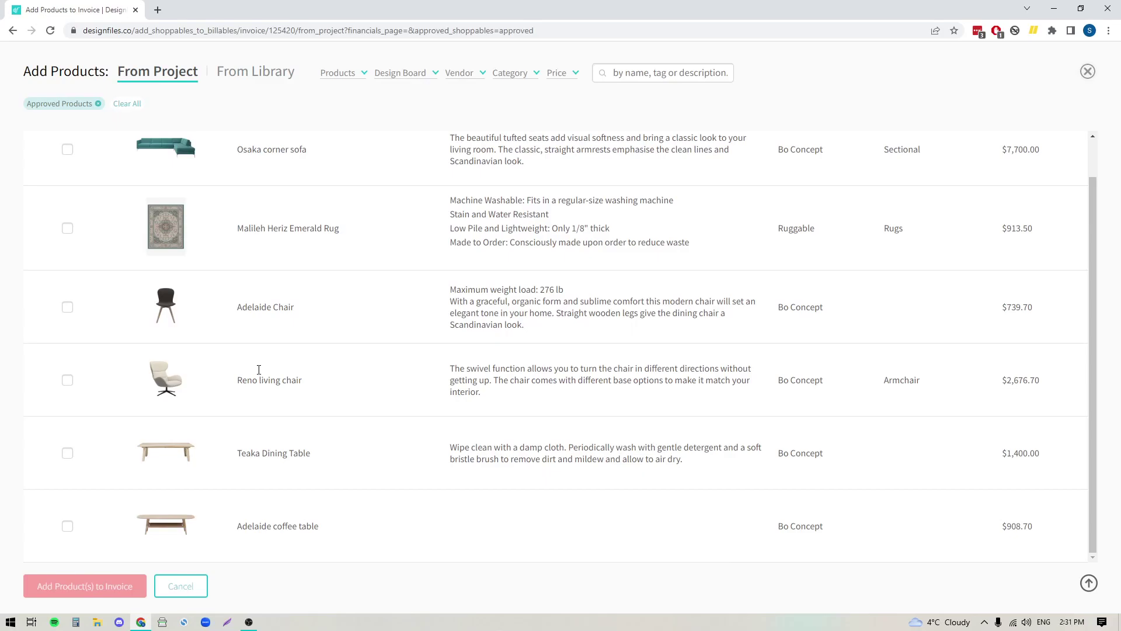
{"action": "scroll", "coordinate": [81, 184], "scroll_direction": "up", "scroll_amount": 1}
{"action": "left_click", "coordinate": [68, 143]}
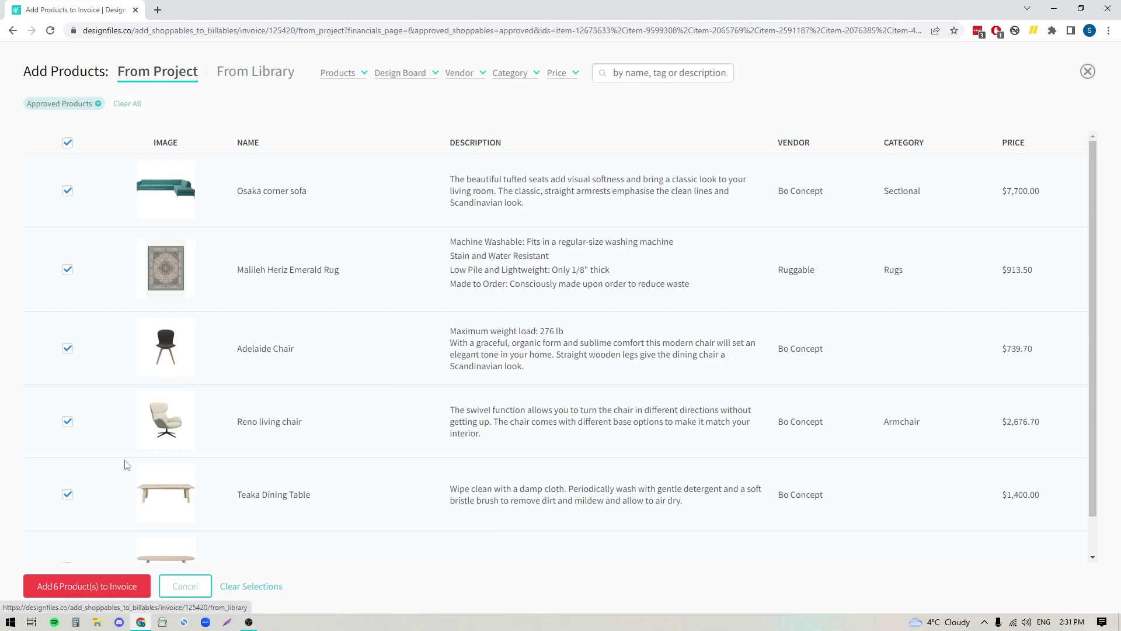
{"action": "scroll", "coordinate": [169, 333], "scroll_direction": "down", "scroll_amount": 1}
{"action": "left_click", "coordinate": [76, 586]}
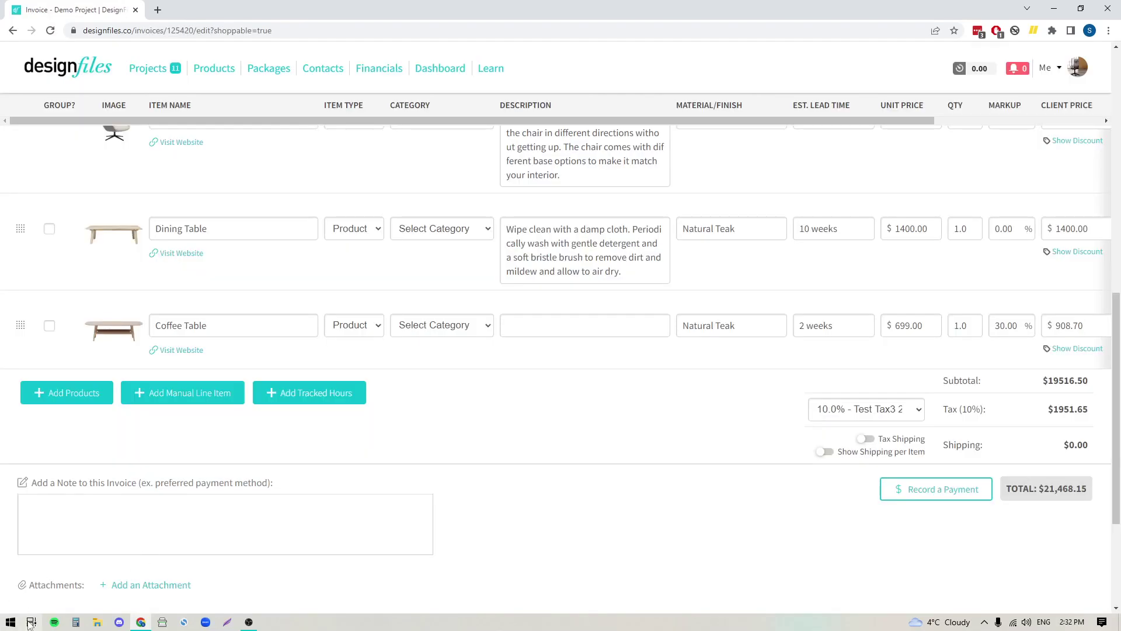
{"action": "scroll", "coordinate": [23, 479], "scroll_direction": "up", "scroll_amount": 8}
{"action": "scroll", "coordinate": [265, 461], "scroll_direction": "up", "scroll_amount": 1}
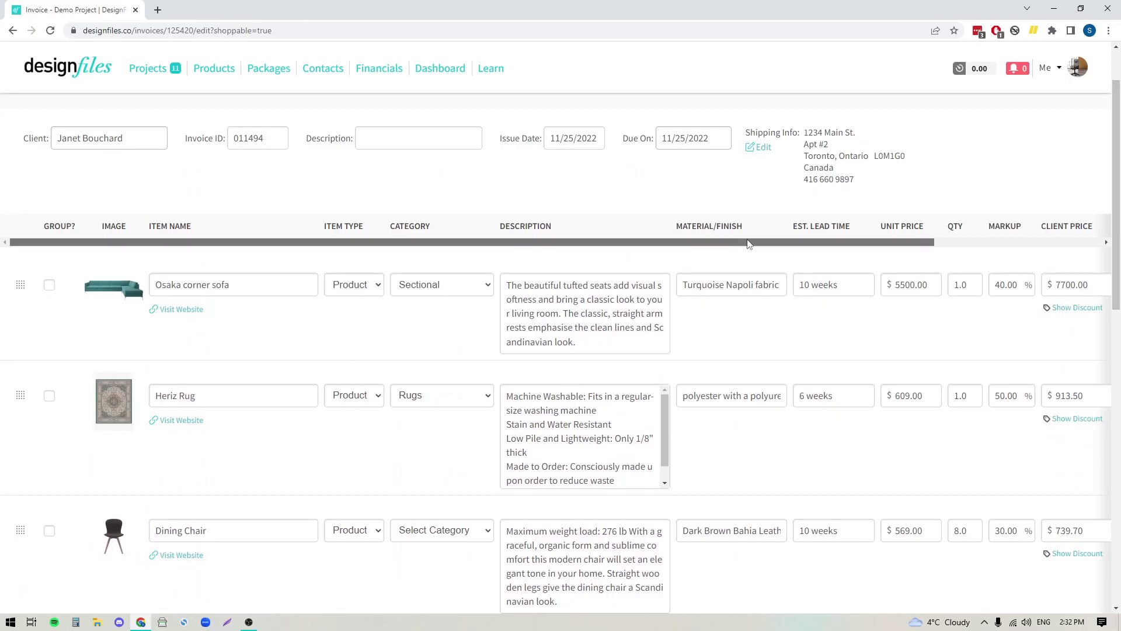
{"action": "left_click_drag", "start_coordinate": [778, 243], "coordinate": [934, 243]}
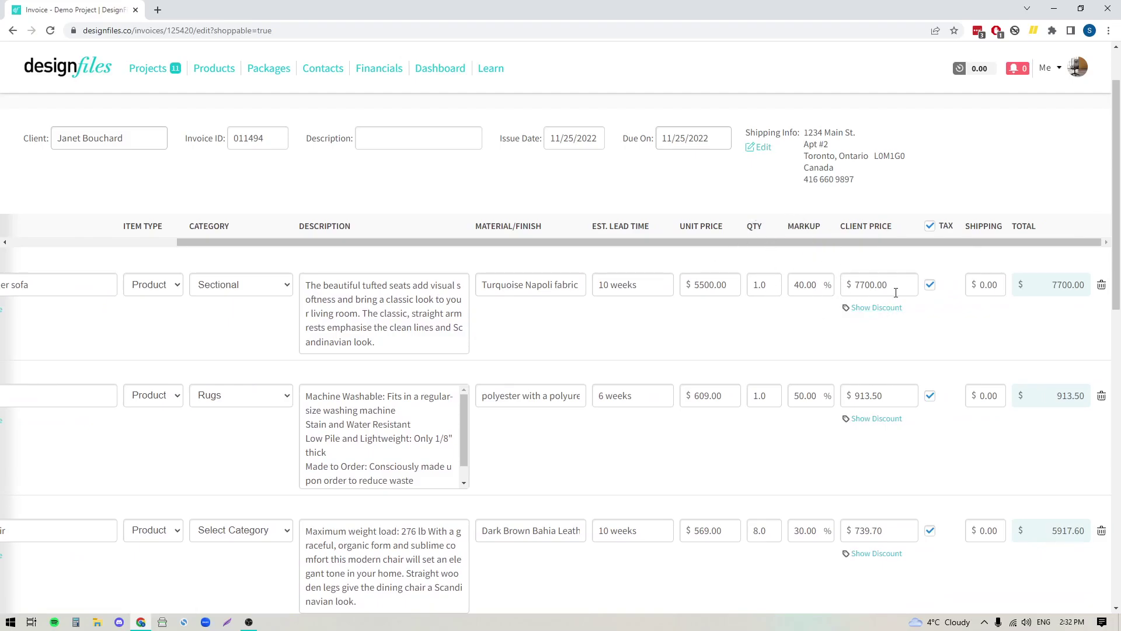
{"action": "left_click_drag", "start_coordinate": [893, 288], "coordinate": [854, 282]}
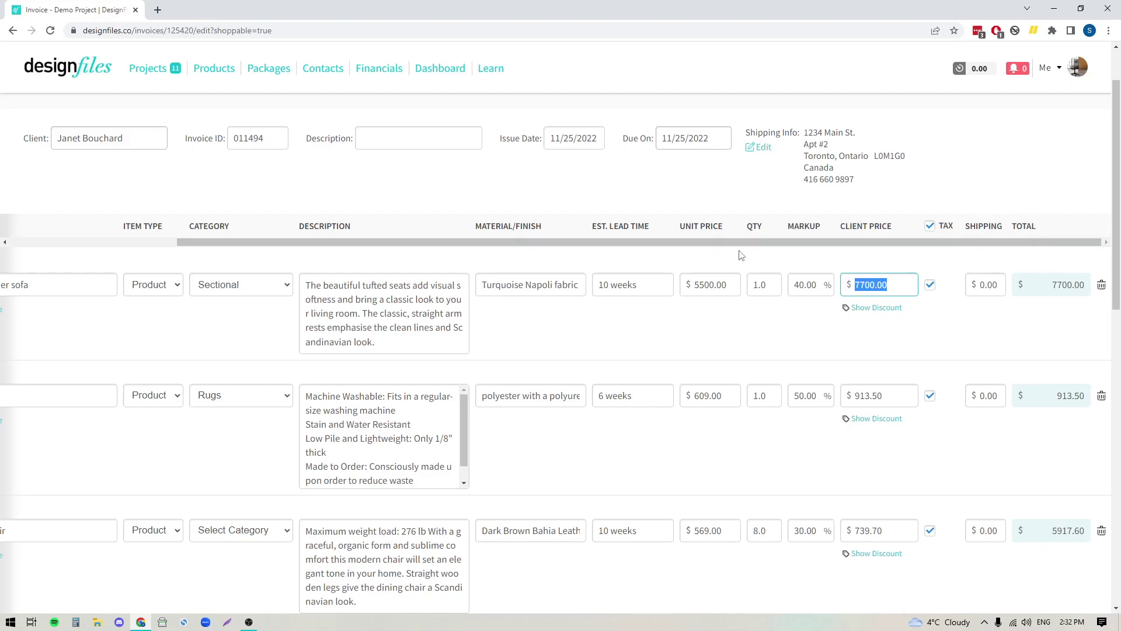
{"action": "left_click_drag", "start_coordinate": [739, 251], "coordinate": [529, 259]}
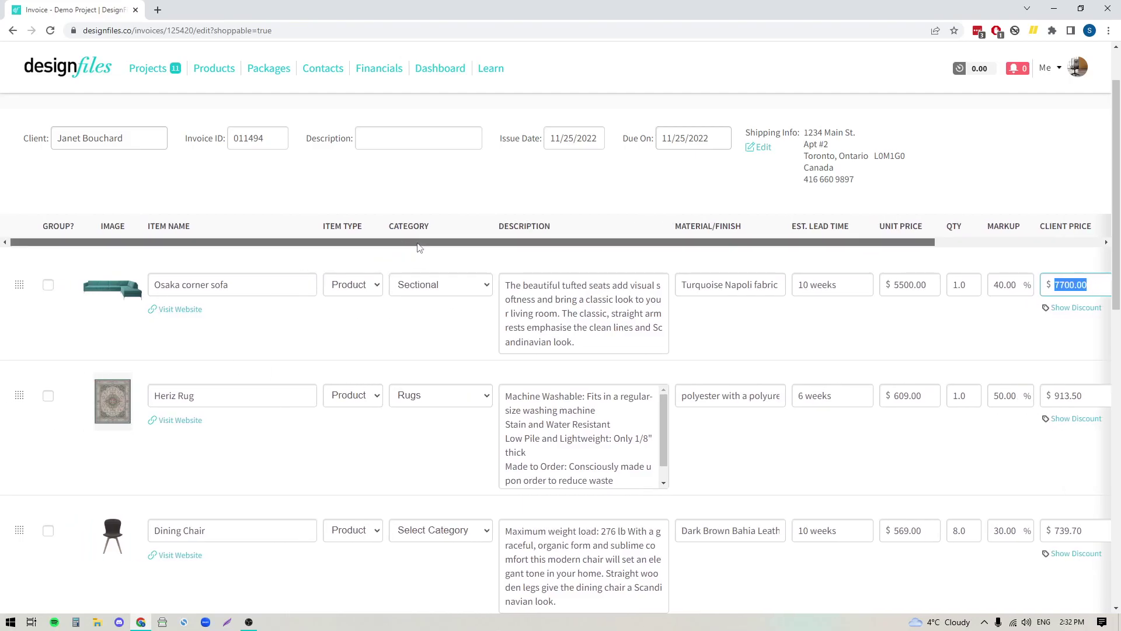
{"action": "left_click_drag", "start_coordinate": [678, 241], "coordinate": [844, 241]}
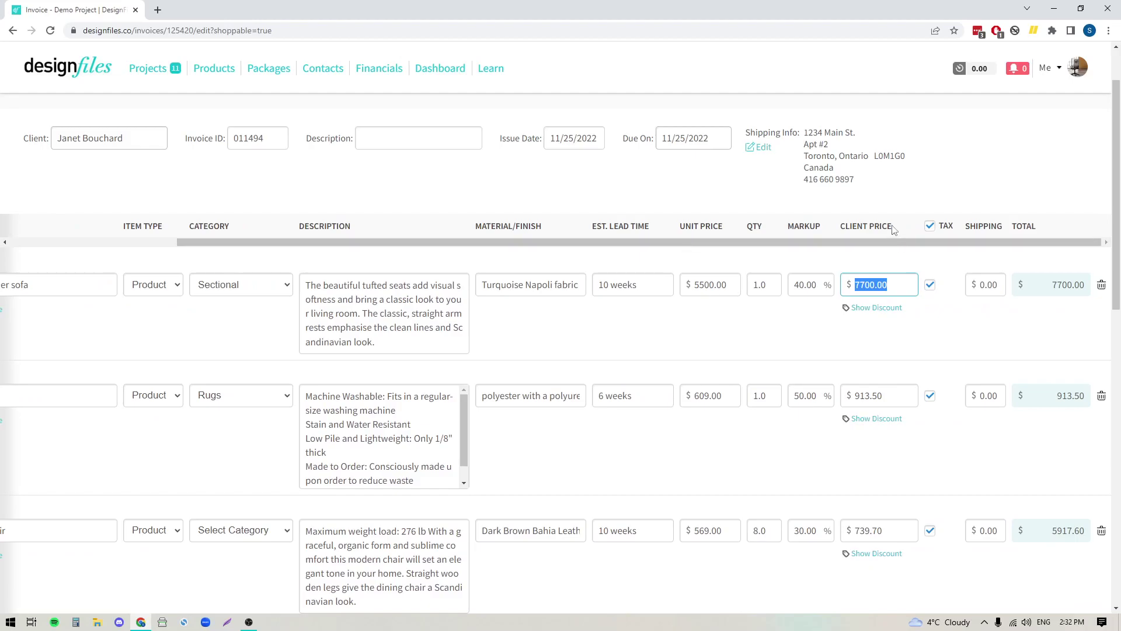
Turn on Show Discount and enter an MSRP of 8300.00 for the Osaka corner sofa.
{"action": "left_click", "coordinate": [900, 286]}
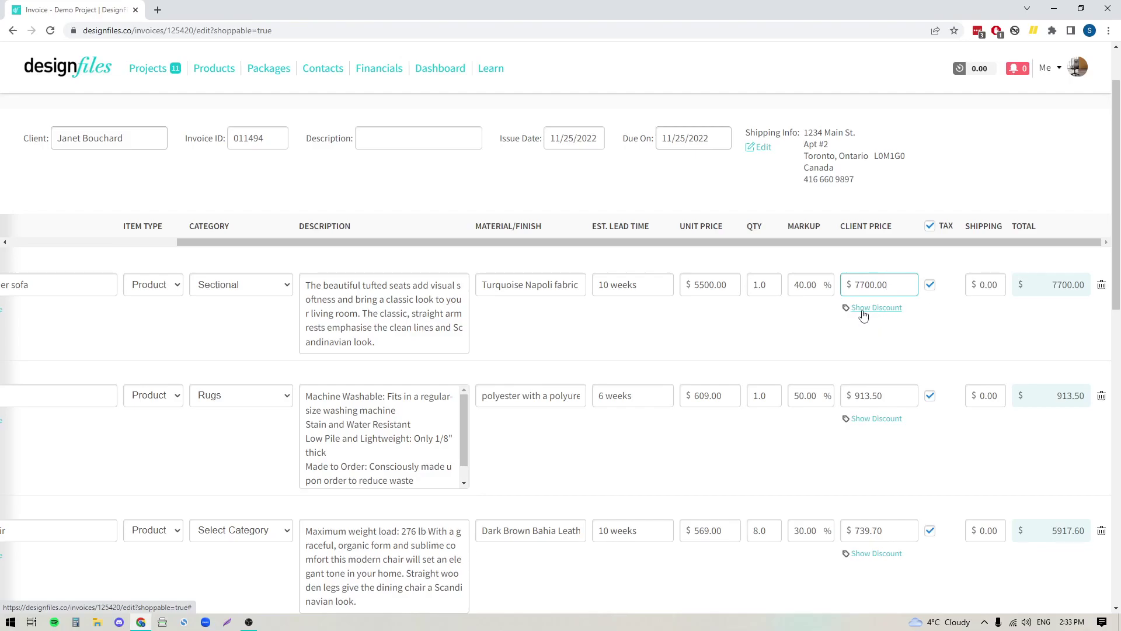
{"action": "left_click", "coordinate": [864, 313]}
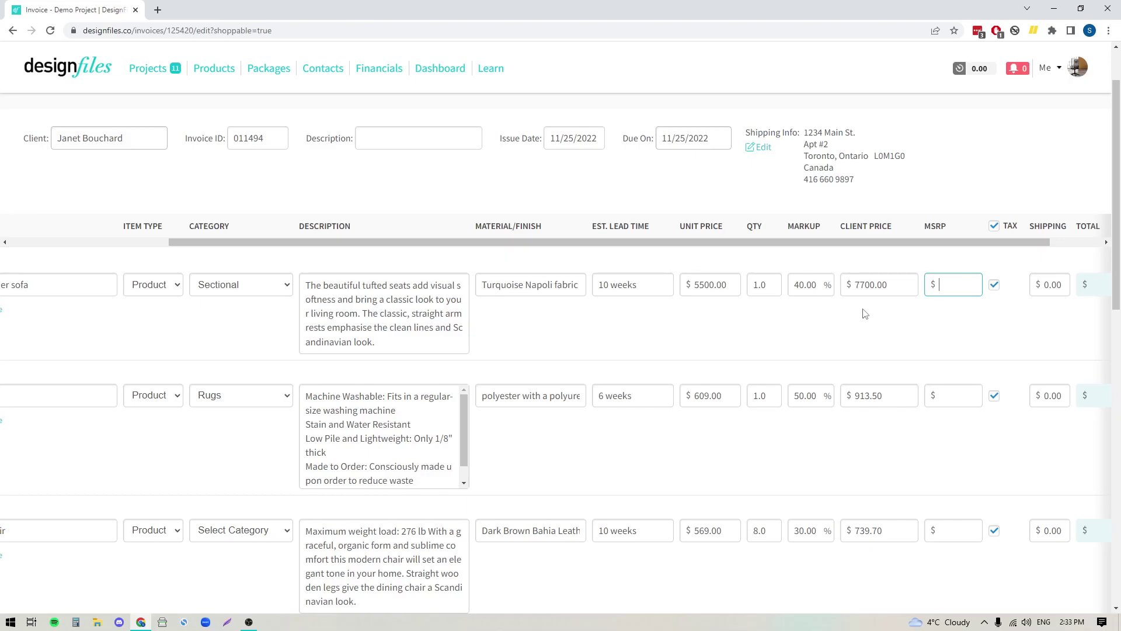
{"action": "type", "text": "8300.00"}
{"action": "left_click_drag", "start_coordinate": [854, 243], "coordinate": [694, 243]}
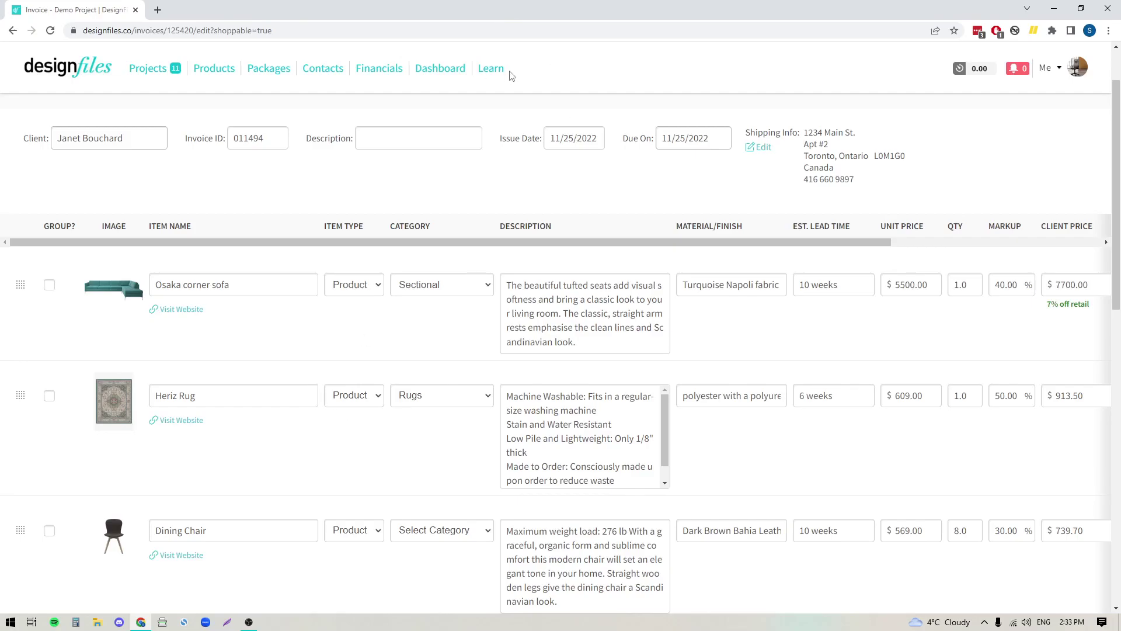
{"action": "mouse_move", "coordinate": [499, 73]}
Add a manual line item named 'Design Fees' with item type Service.
{"action": "scroll", "coordinate": [403, 475], "scroll_direction": "down", "scroll_amount": 10}
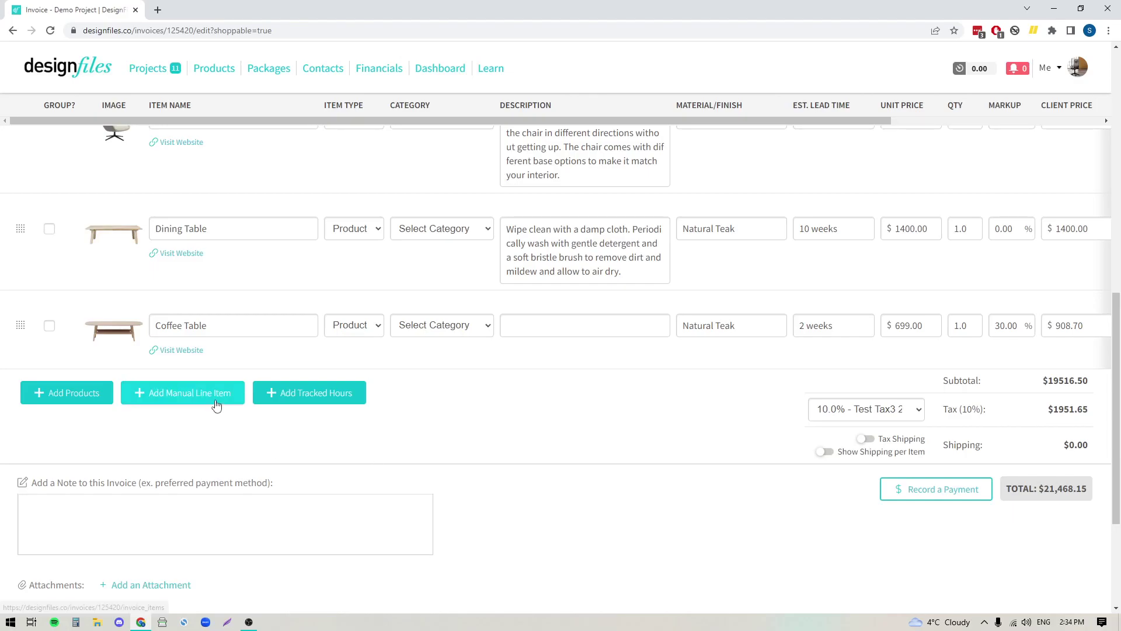
{"action": "left_click", "coordinate": [192, 397]}
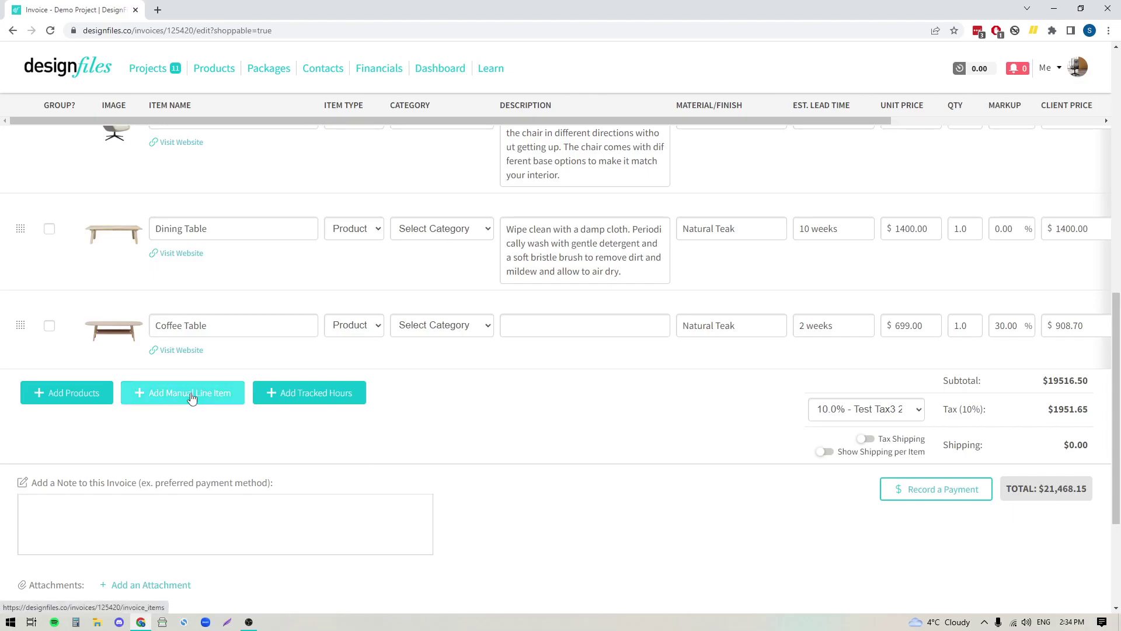
{"action": "type", "text": "Design Fees"}
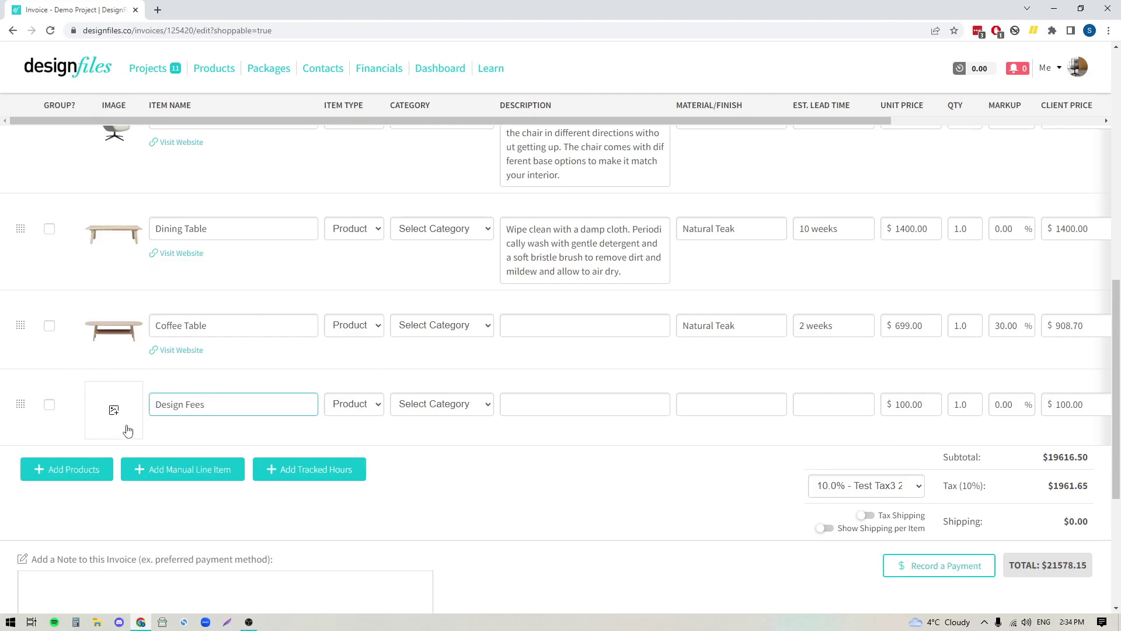
{"action": "left_click", "coordinate": [379, 405]}
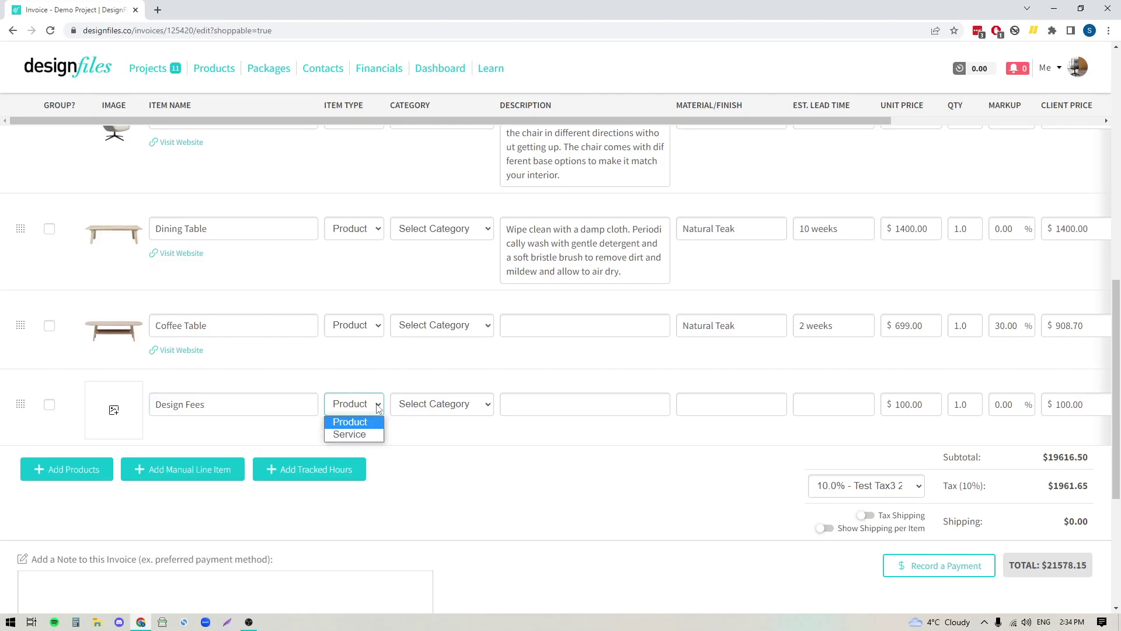
{"action": "left_click", "coordinate": [374, 435]}
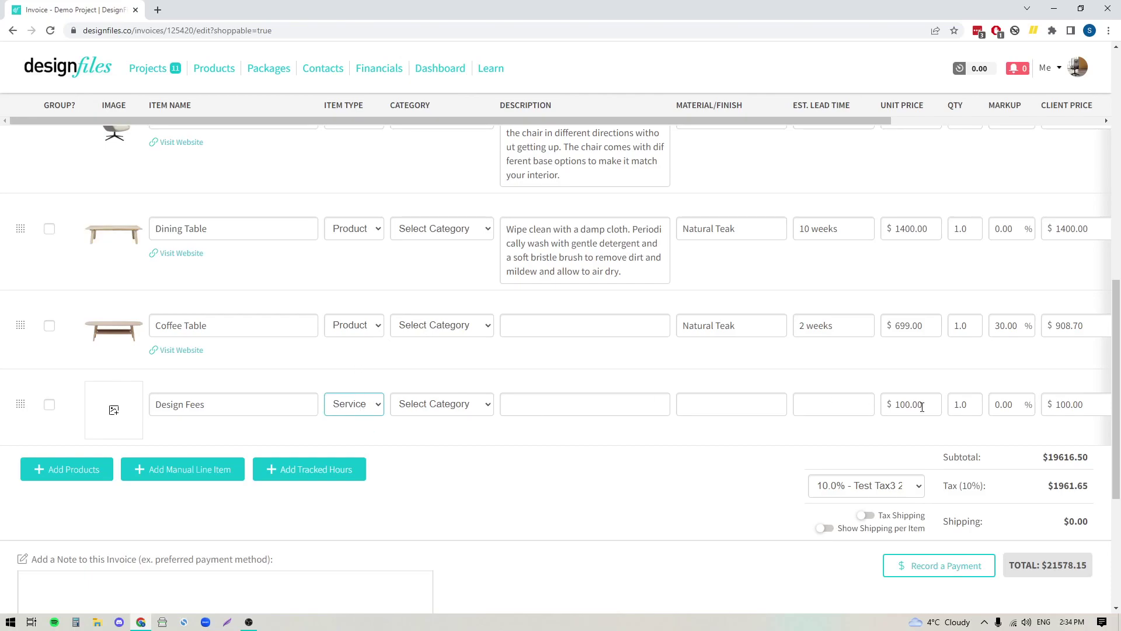
Give Design Fees a unit price of 125 and quantity 8, and make it non-taxable.
{"action": "left_click_drag", "start_coordinate": [909, 405], "coordinate": [888, 405]}
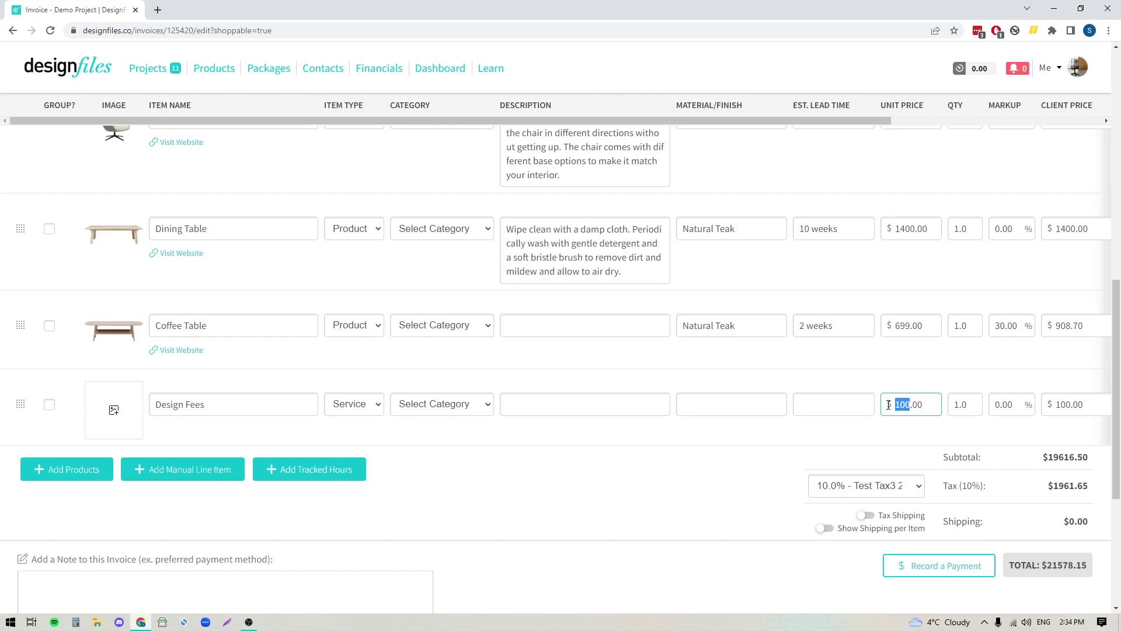
{"action": "type", "text": "125"}
{"action": "left_click", "coordinate": [967, 404]}
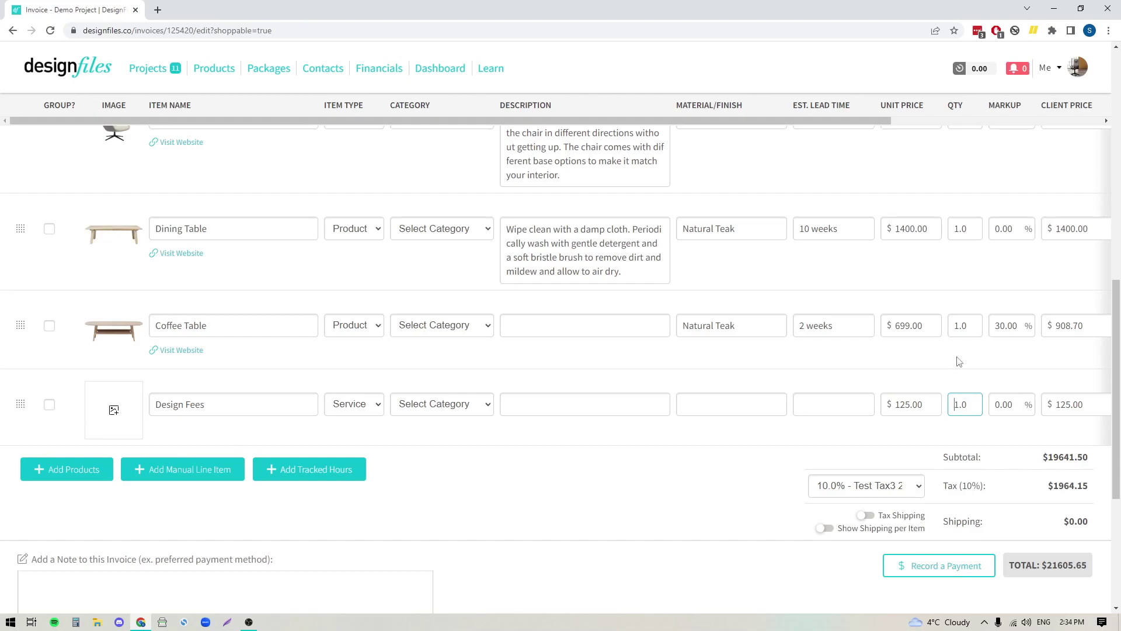
{"action": "key", "text": "BackSpace"}
{"action": "type", "text": "8"}
{"action": "left_click_drag", "start_coordinate": [777, 121], "coordinate": [973, 120]}
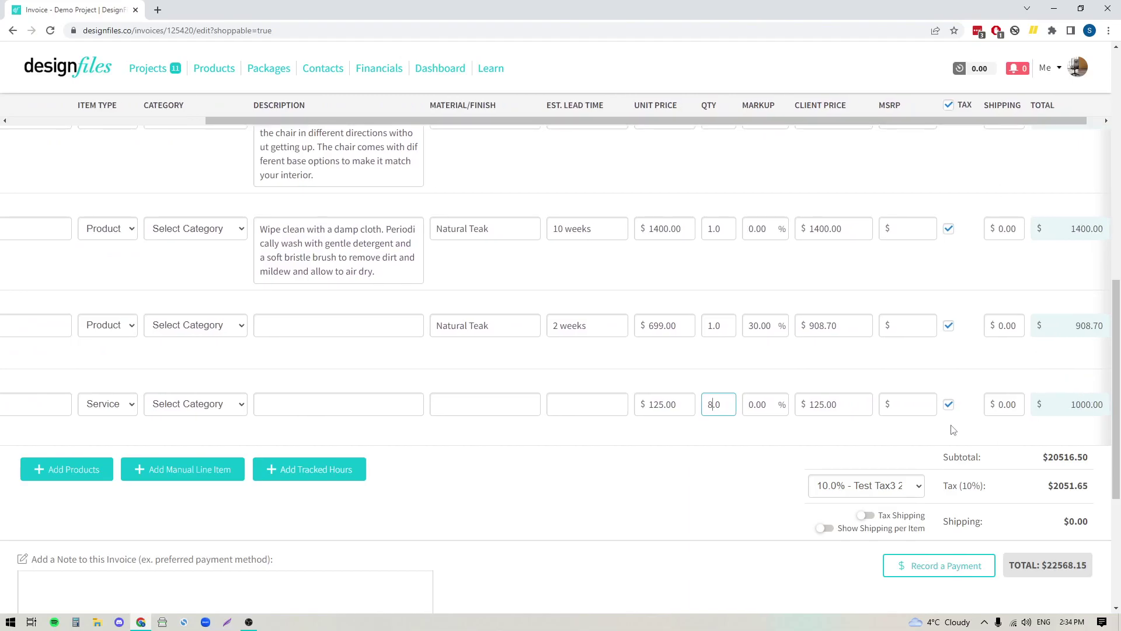
{"action": "left_click", "coordinate": [948, 404]}
{"action": "left_click_drag", "start_coordinate": [678, 125], "coordinate": [746, 125]}
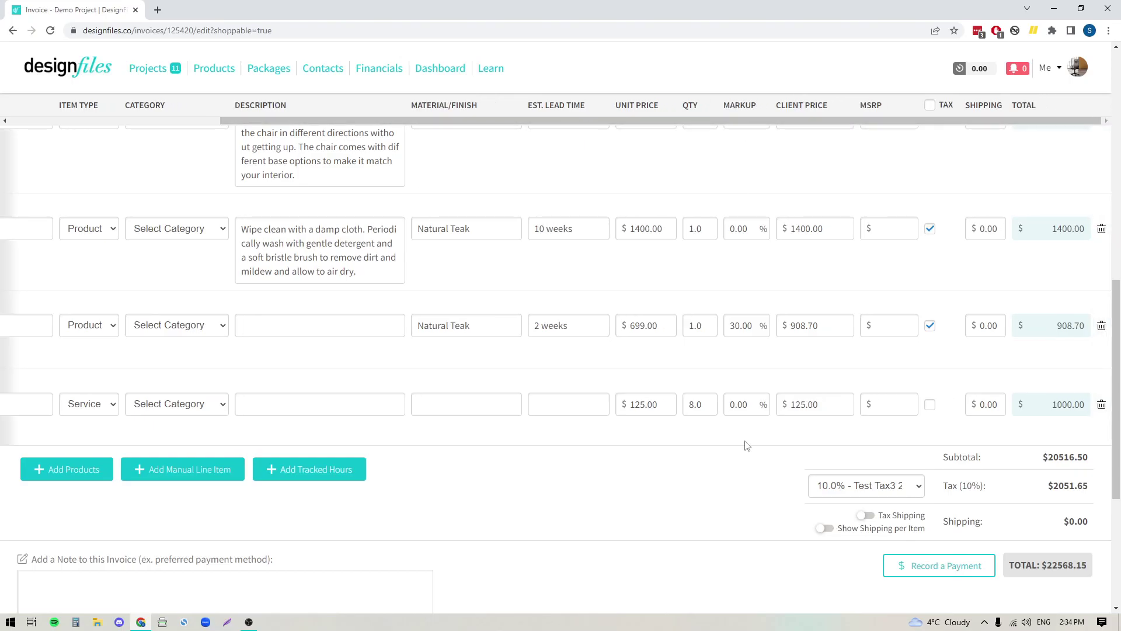
Delete the Design Fees line and scroll the item table back to the left.
{"action": "left_click", "coordinate": [1101, 404]}
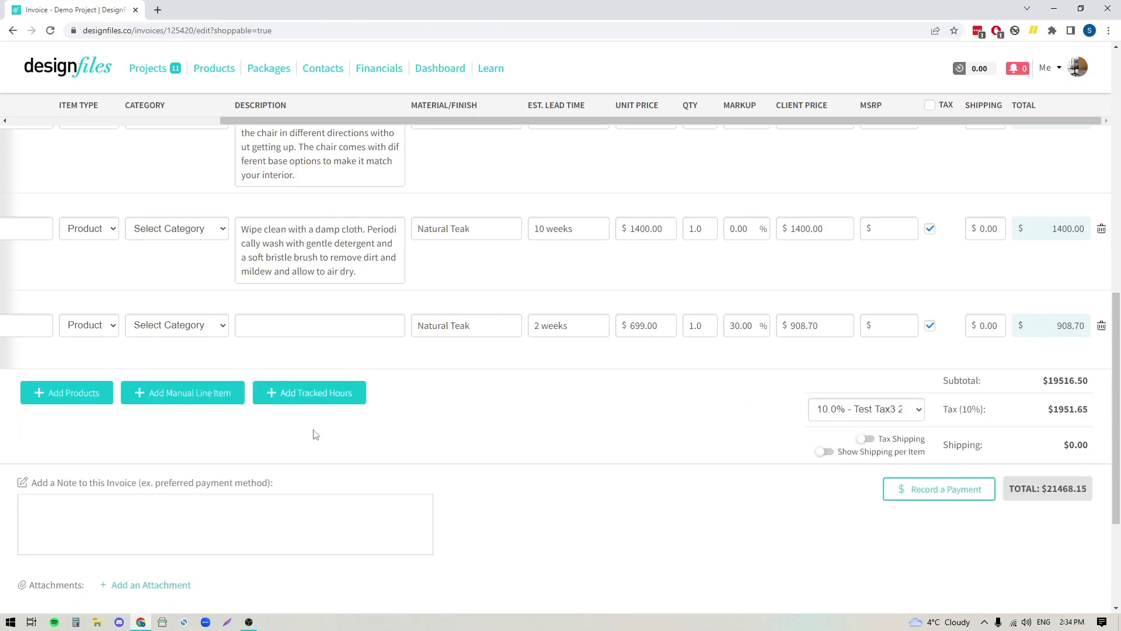
{"action": "left_click_drag", "start_coordinate": [435, 118], "coordinate": [334, 121]}
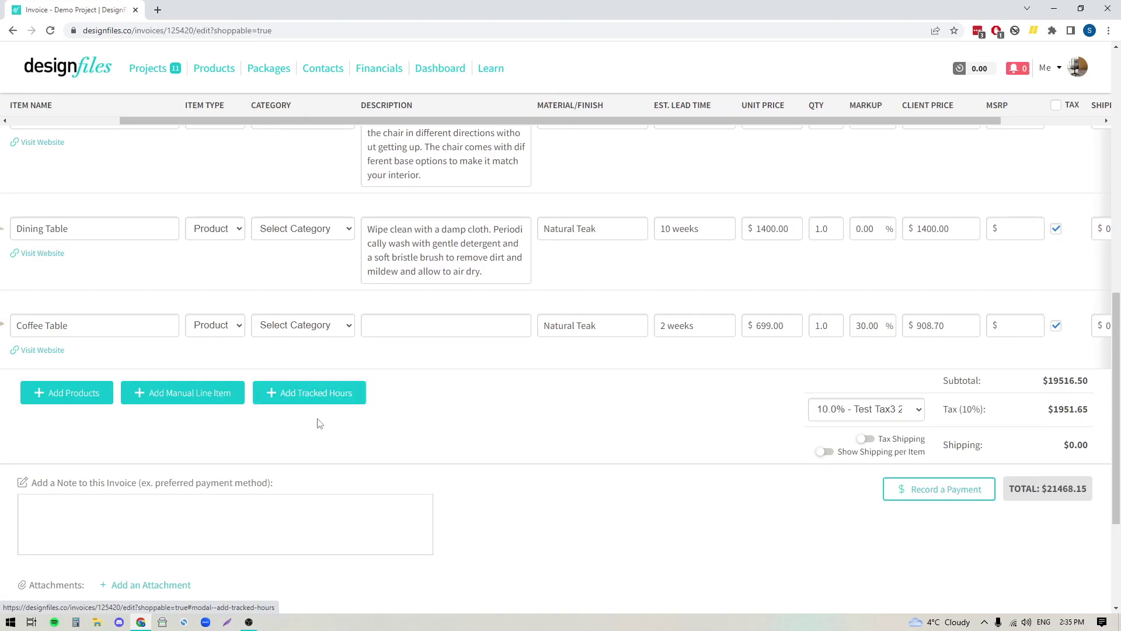
{"action": "left_click", "coordinate": [970, 68]}
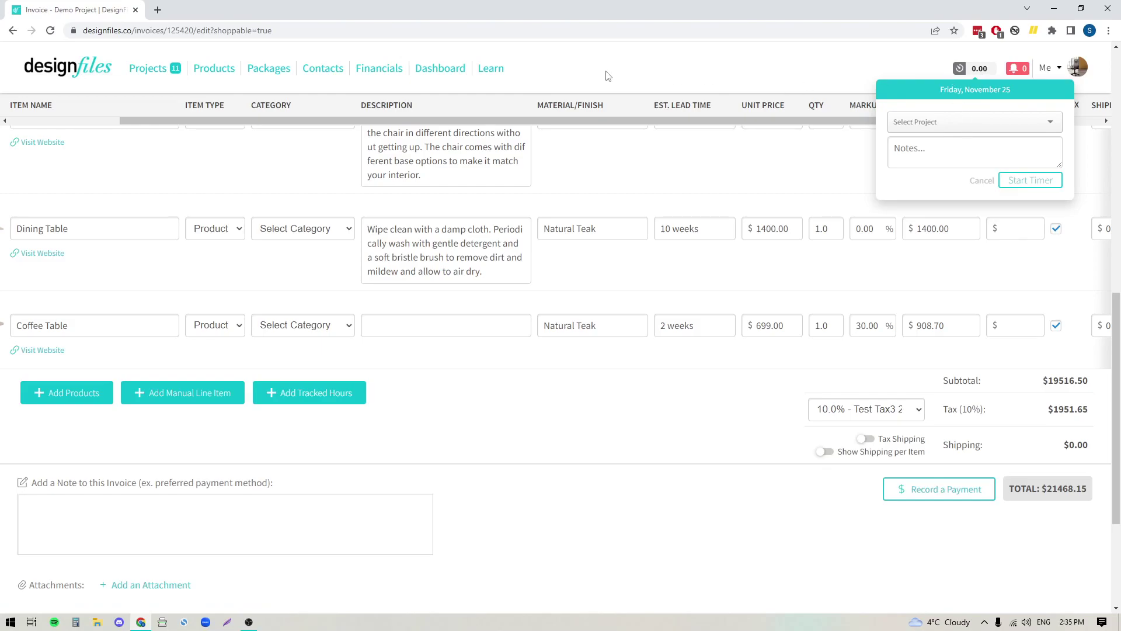
{"action": "mouse_move", "coordinate": [491, 70]}
Close the timer panel and apply the 9.5% CA-Kern-Los Angeles sales tax rate.
{"action": "left_click", "coordinate": [410, 431]}
{"action": "scroll", "coordinate": [444, 403], "scroll_direction": "down", "scroll_amount": 3}
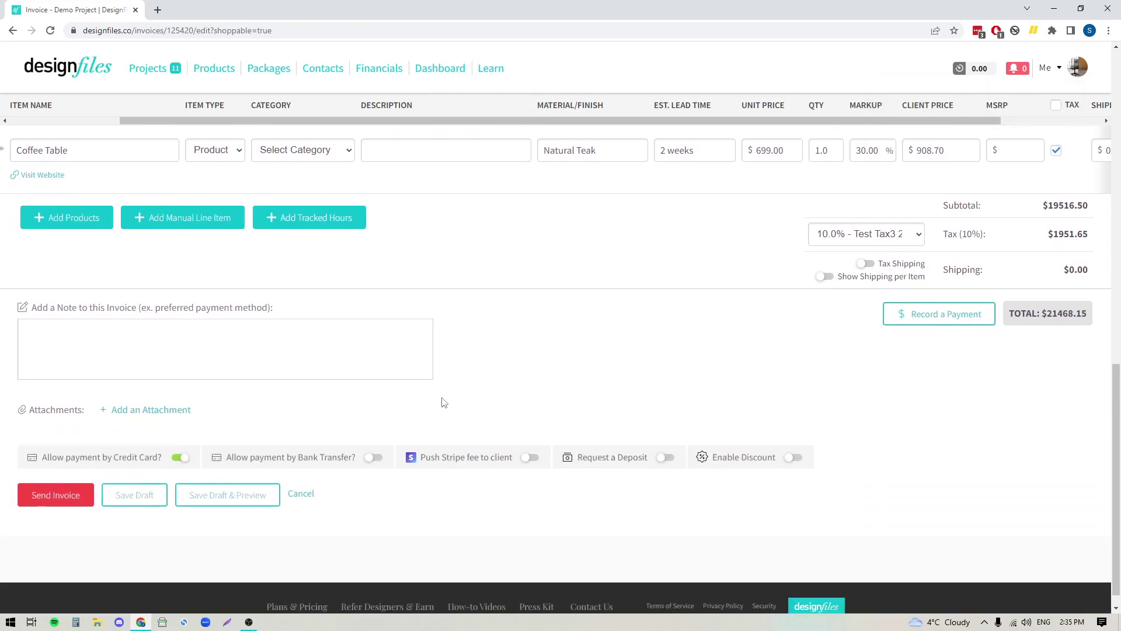
{"action": "scroll", "coordinate": [665, 408], "scroll_direction": "up", "scroll_amount": 2}
{"action": "scroll", "coordinate": [666, 406], "scroll_direction": "up", "scroll_amount": 3}
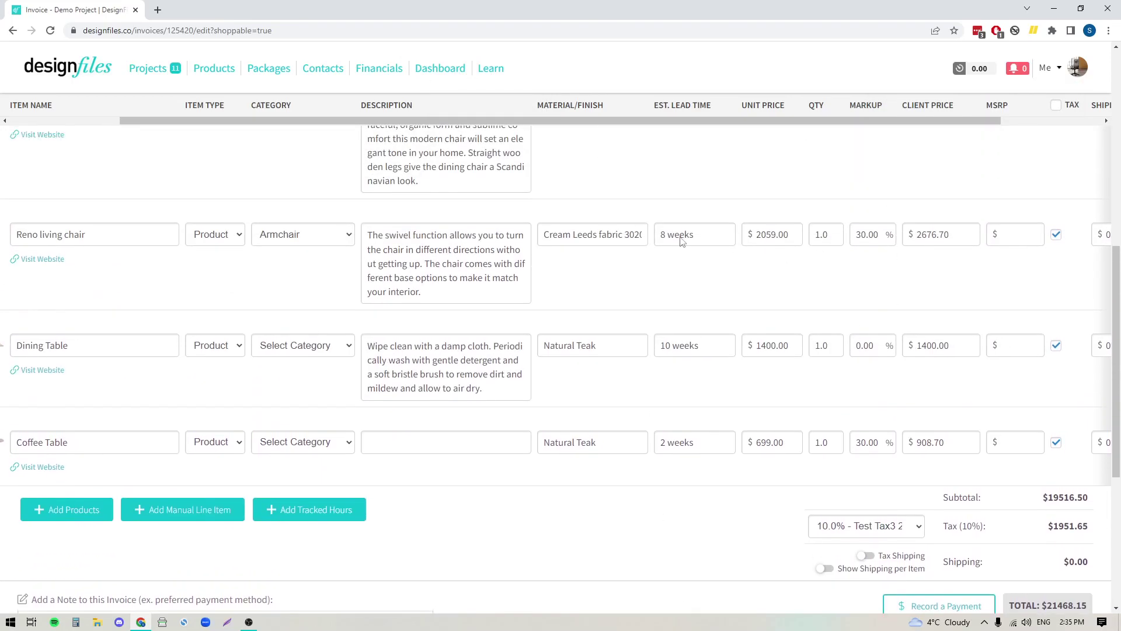
{"action": "scroll", "coordinate": [808, 309], "scroll_direction": "down", "scroll_amount": 3}
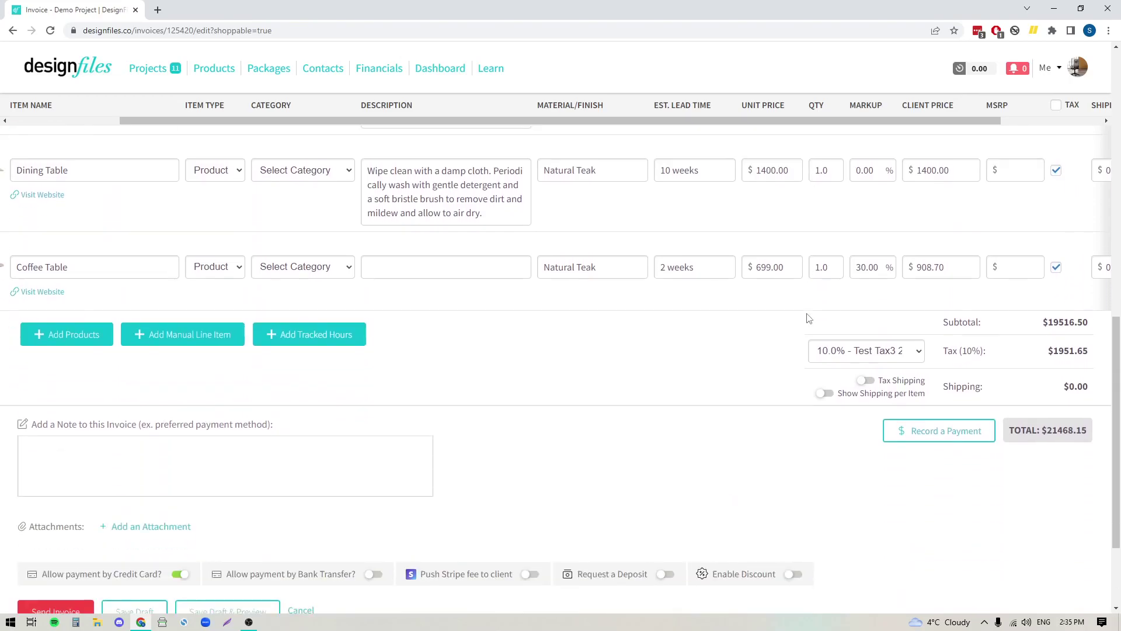
{"action": "left_click", "coordinate": [922, 351]}
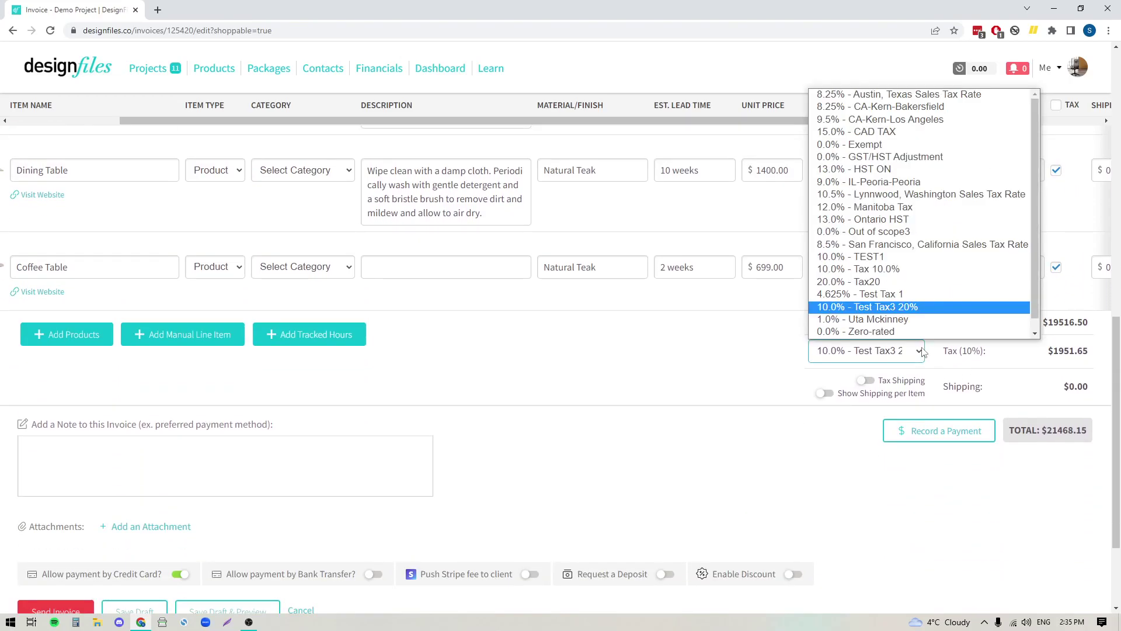
{"action": "scroll", "coordinate": [921, 339], "scroll_direction": "down", "scroll_amount": 1}
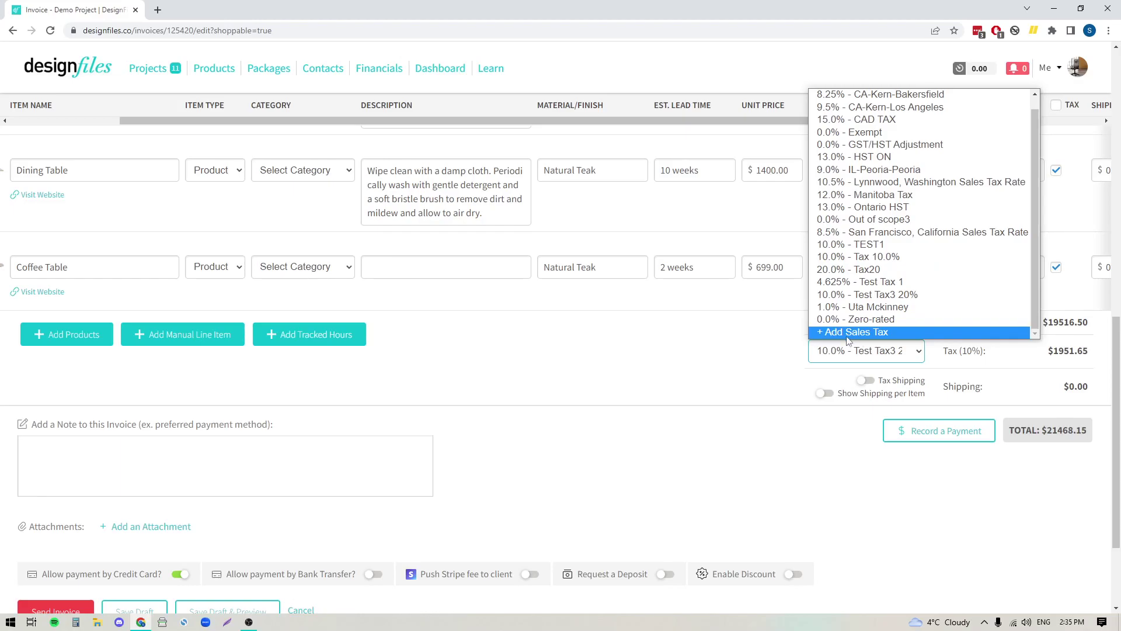
{"action": "scroll", "coordinate": [858, 175], "scroll_direction": "up", "scroll_amount": 1}
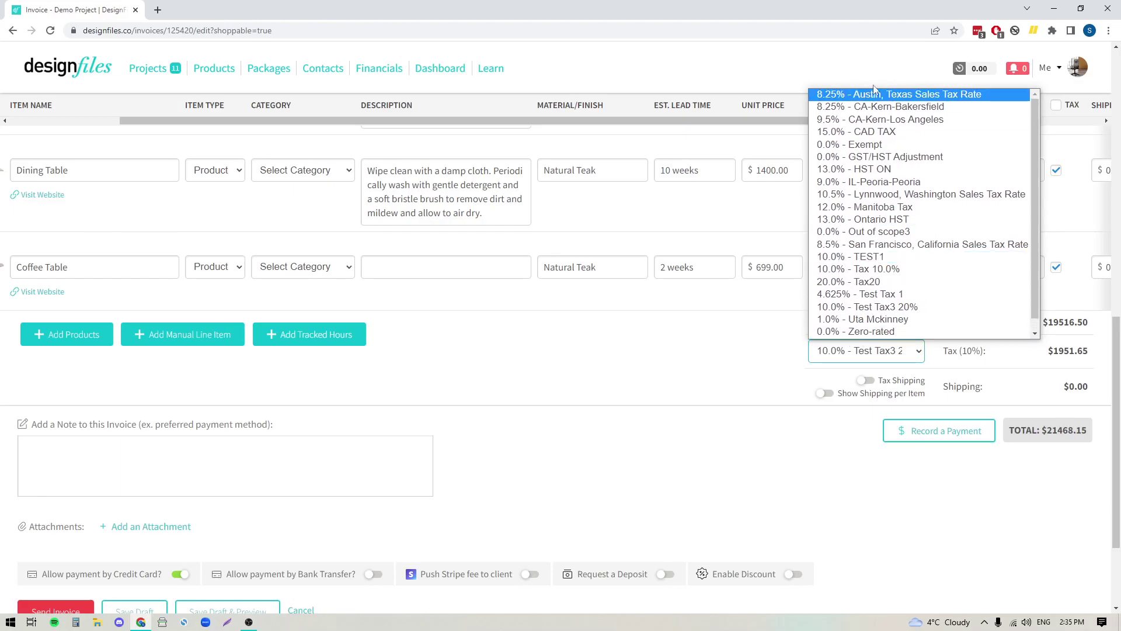
{"action": "left_click", "coordinate": [858, 120]}
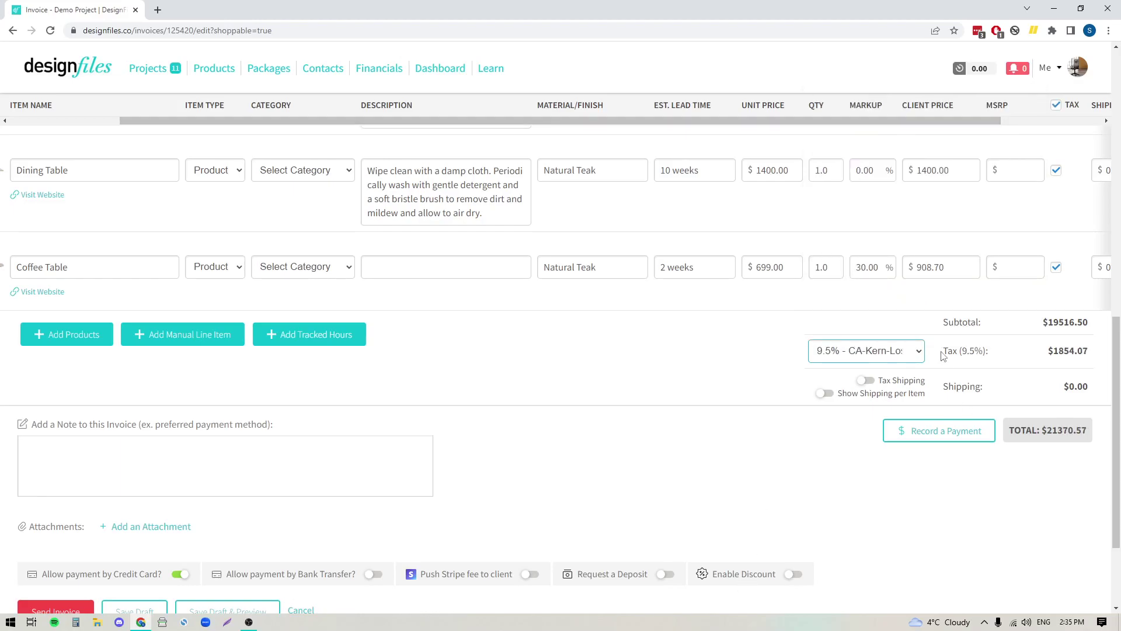
{"action": "scroll", "coordinate": [933, 358], "scroll_direction": "down", "scroll_amount": 1}
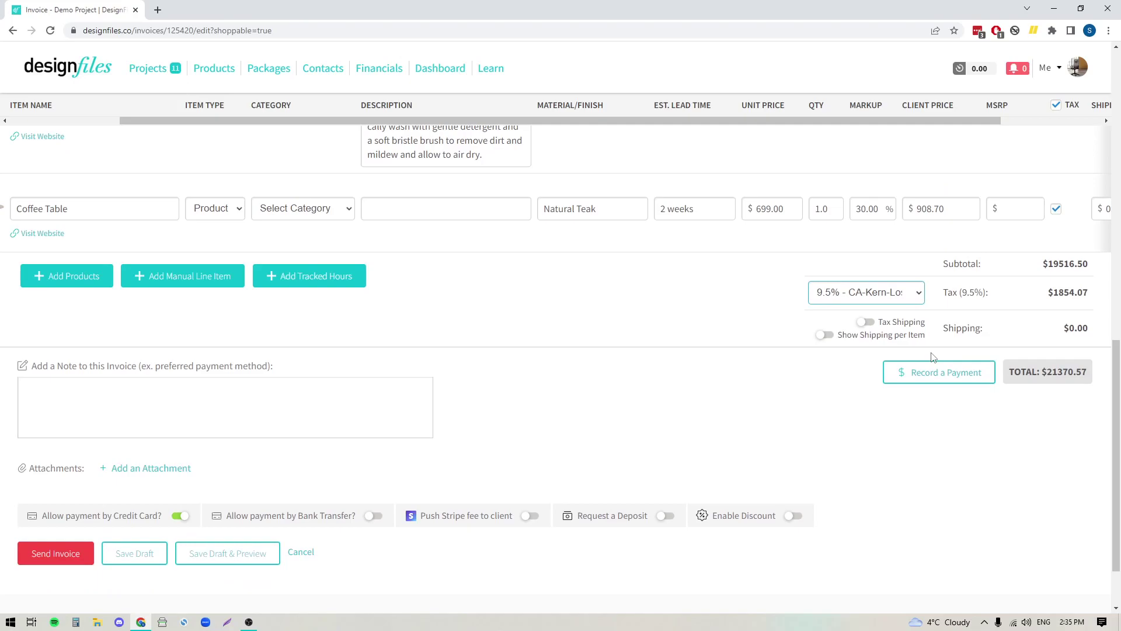
{"action": "scroll", "coordinate": [933, 358], "scroll_direction": "up", "scroll_amount": 2}
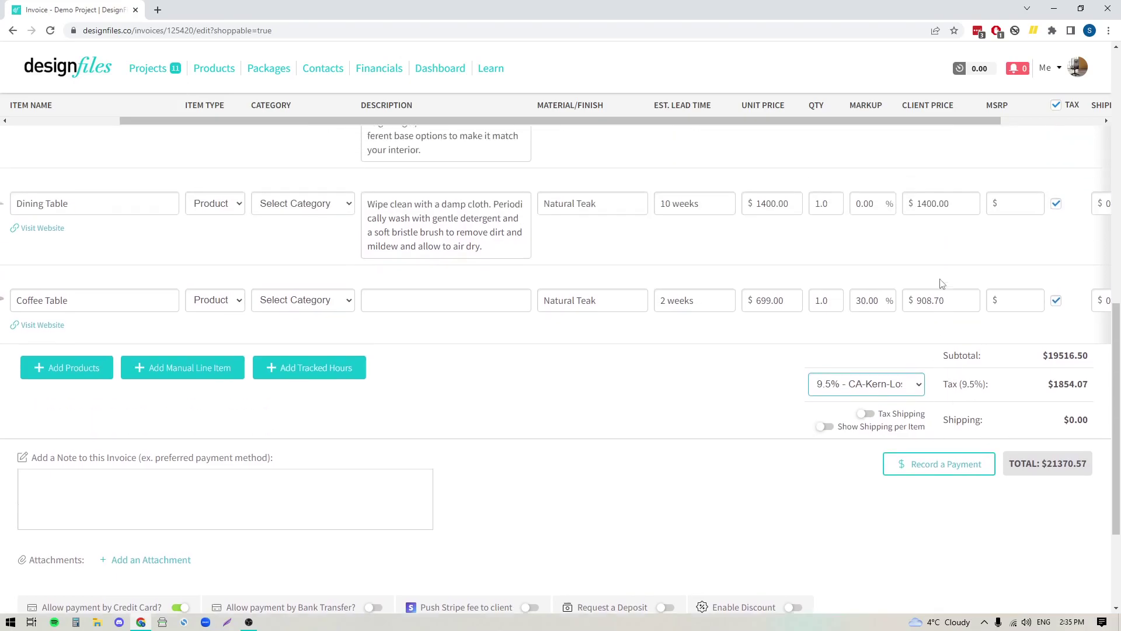
{"action": "left_click_drag", "start_coordinate": [801, 121], "coordinate": [982, 115]}
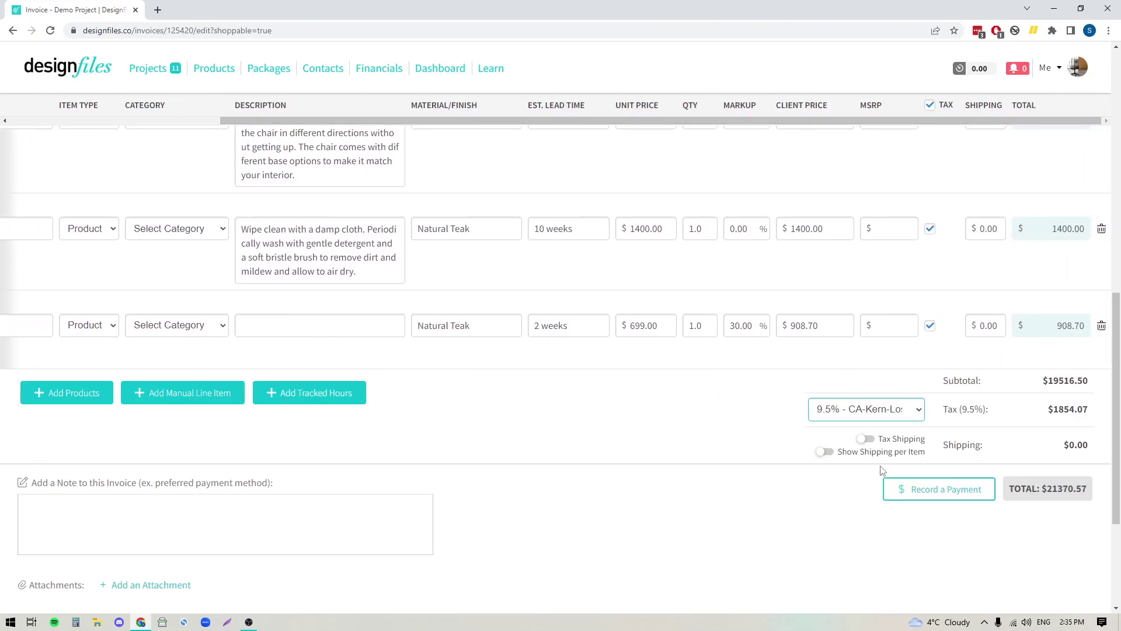
{"action": "left_click", "coordinate": [865, 439]}
{"action": "left_click", "coordinate": [865, 439]}
{"action": "left_click", "coordinate": [823, 452]}
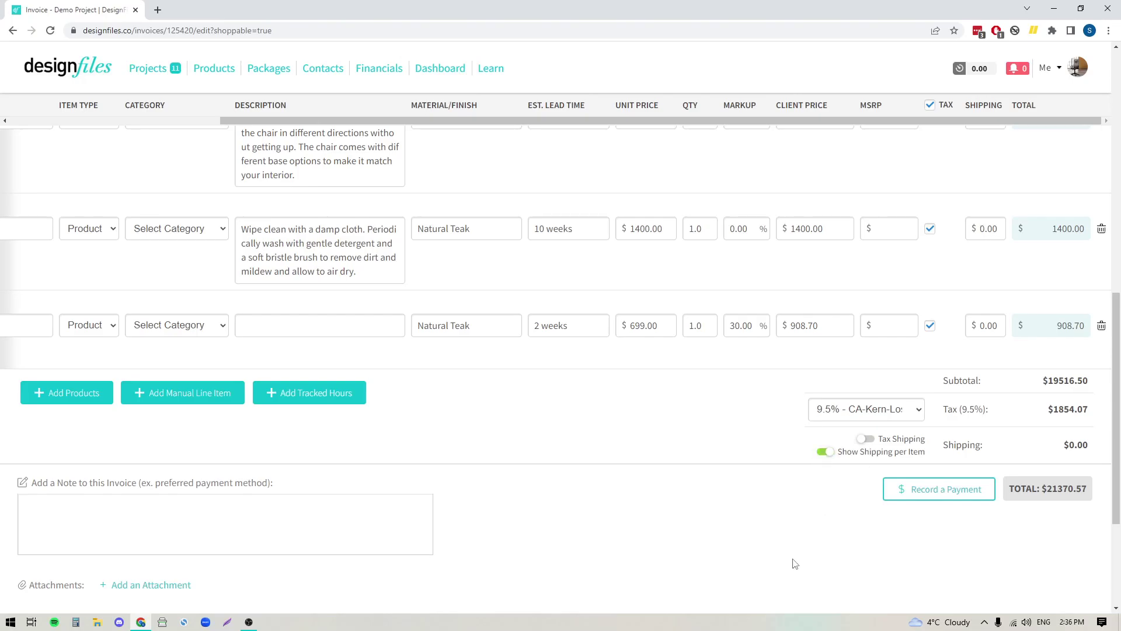
{"action": "left_click", "coordinate": [824, 451]}
{"action": "scroll", "coordinate": [535, 455], "scroll_direction": "down", "scroll_amount": 2}
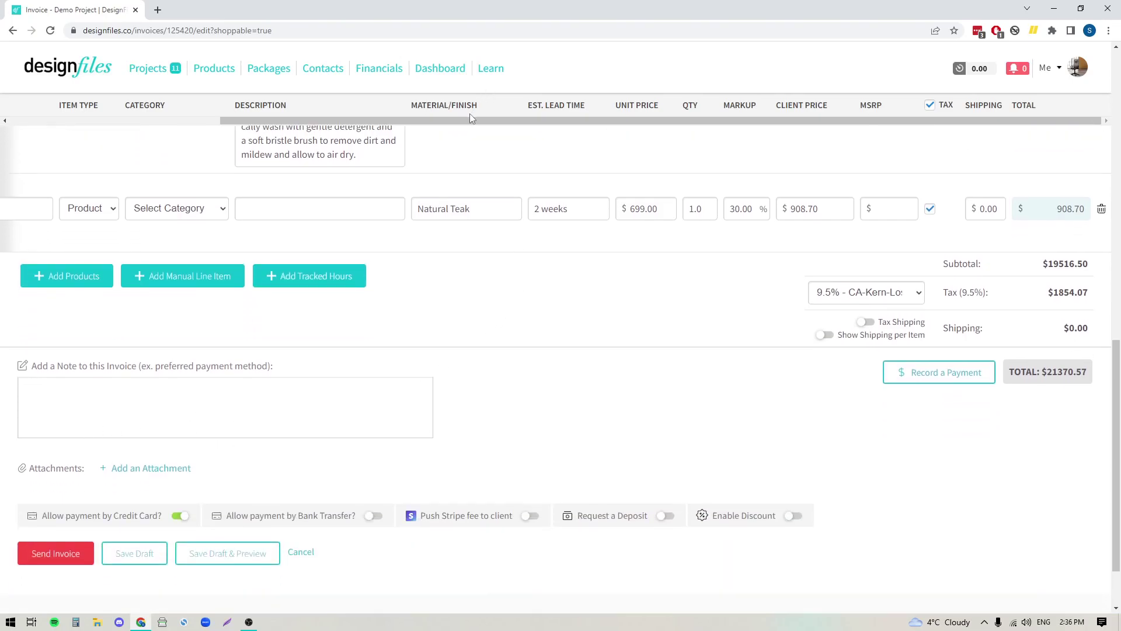
{"action": "left_click_drag", "start_coordinate": [469, 121], "coordinate": [258, 121]}
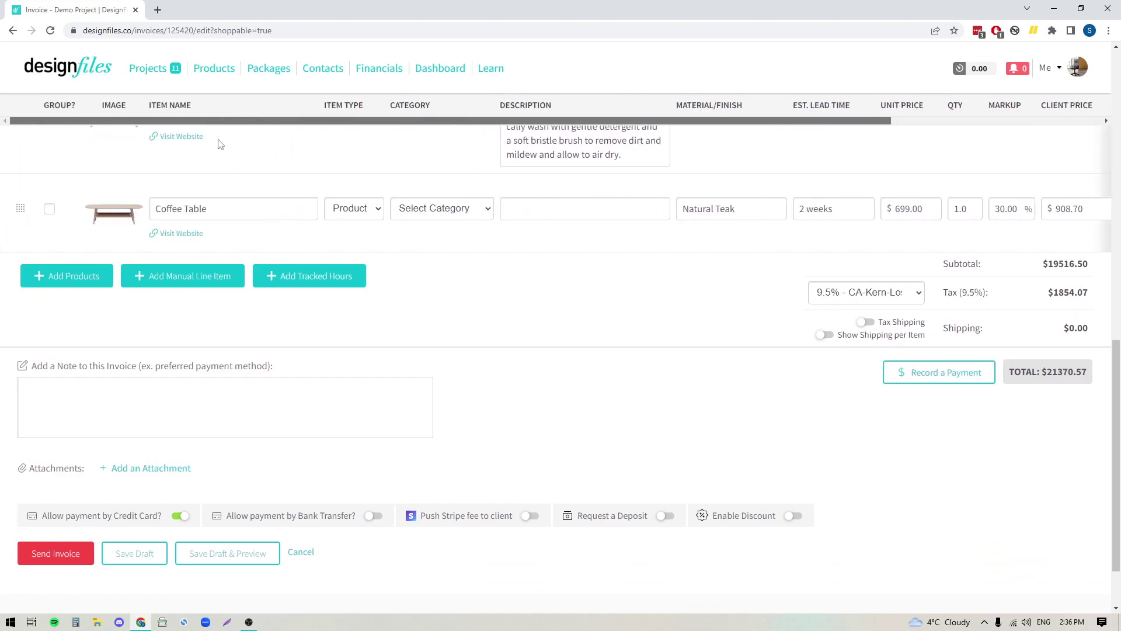
{"action": "left_click", "coordinate": [135, 414]}
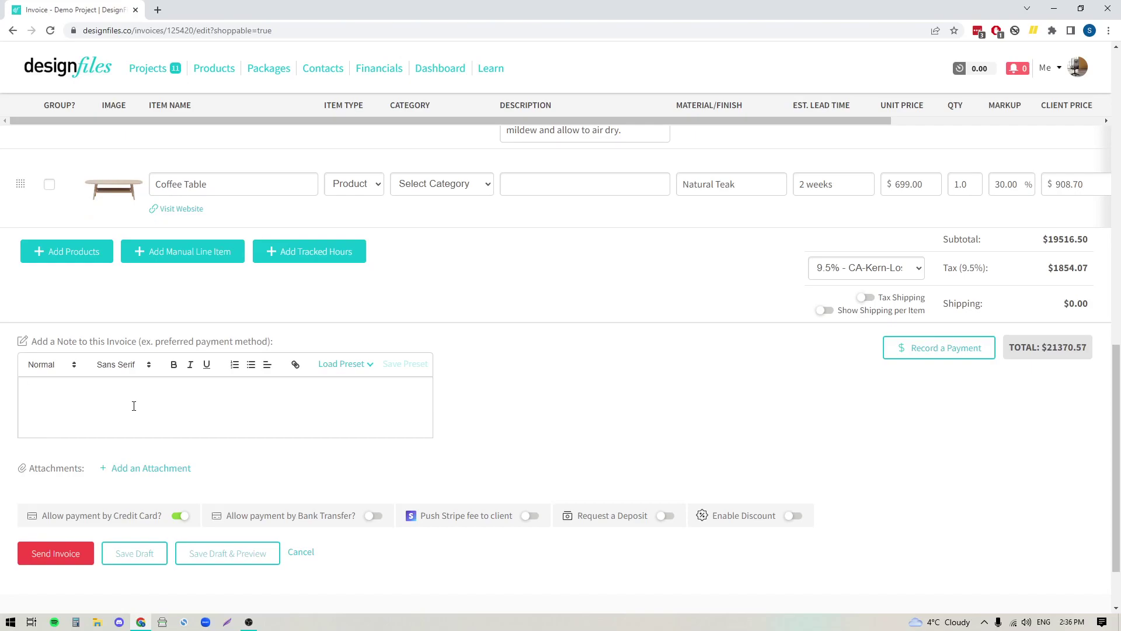
{"action": "type", "text": "sjdfhjksdhfjksdf"}
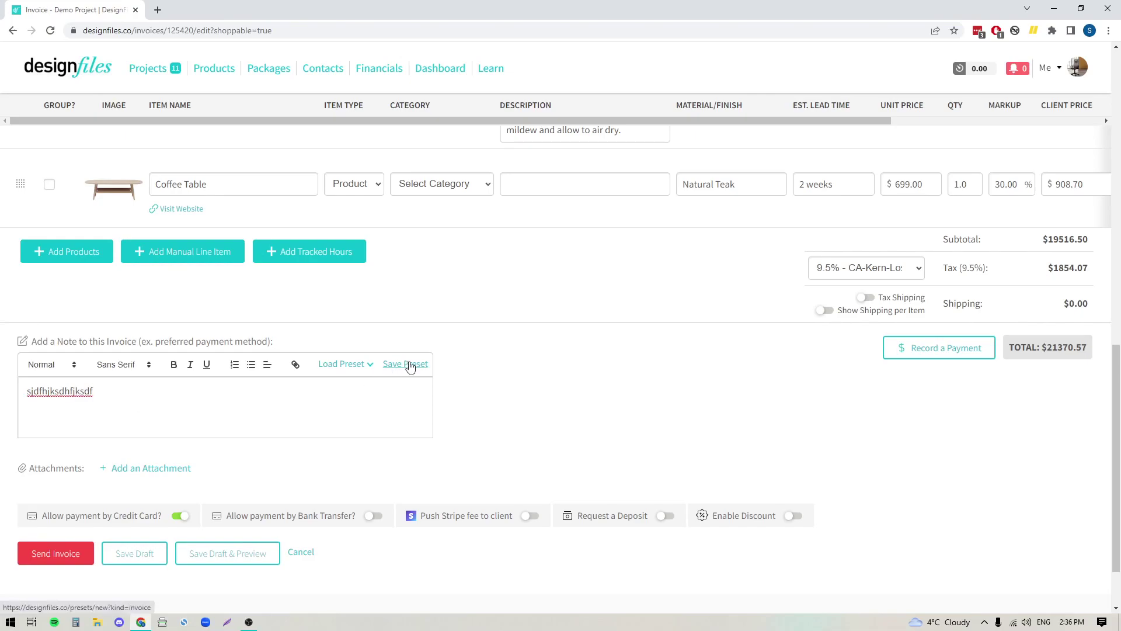
{"action": "left_click", "coordinate": [370, 366]}
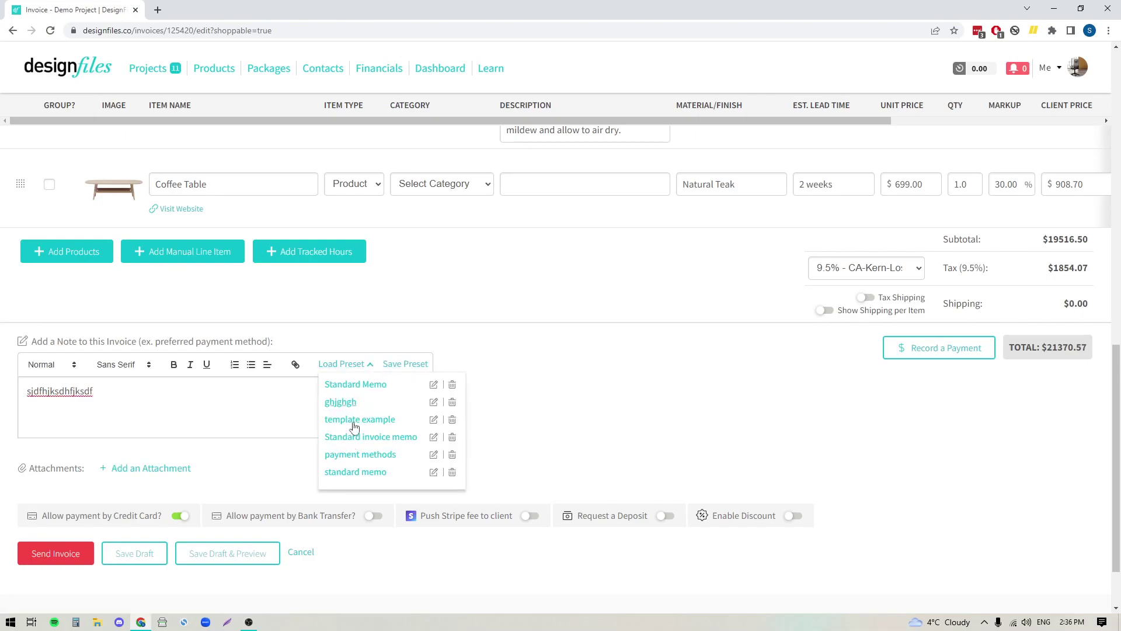
{"action": "left_click", "coordinate": [540, 414]}
{"action": "left_click_drag", "start_coordinate": [132, 375], "coordinate": [29, 378]}
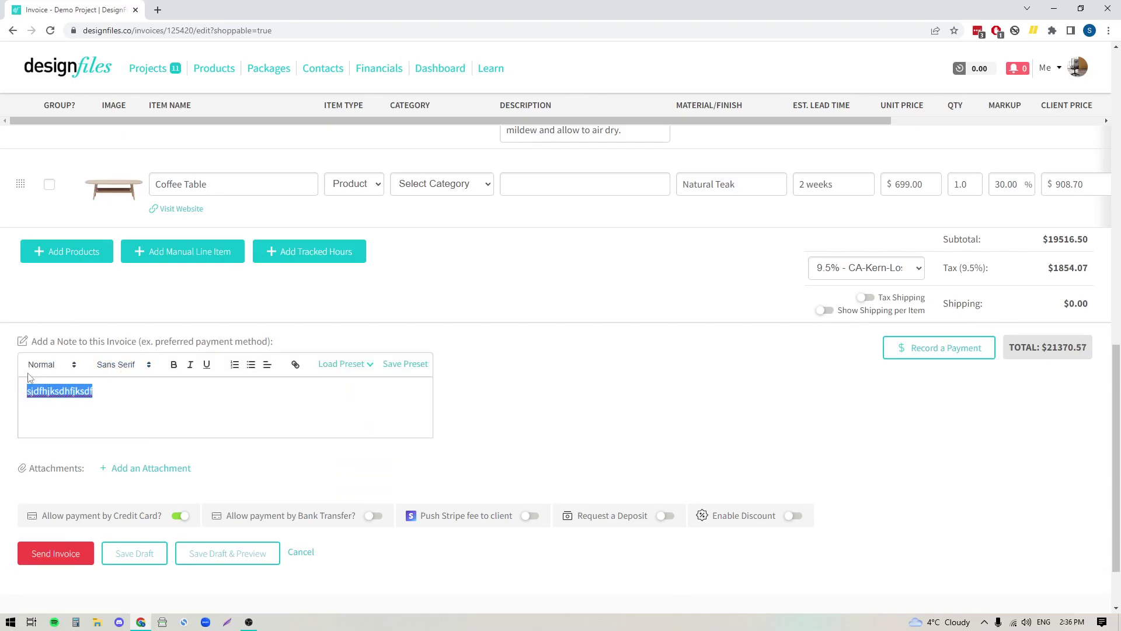
{"action": "key", "text": "BackSpace"}
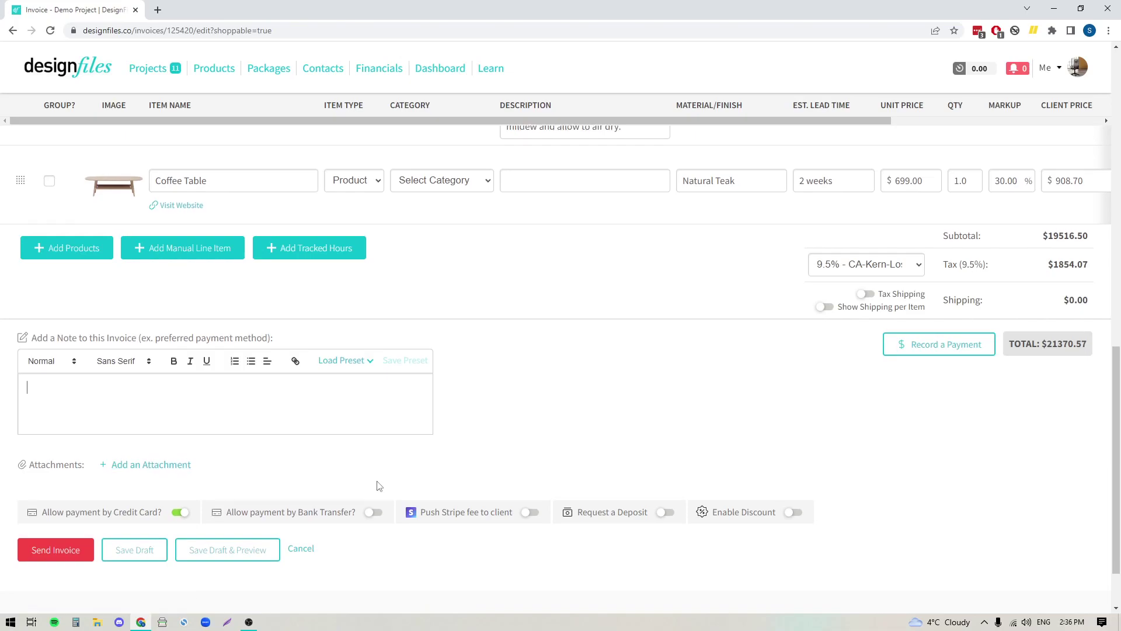
Turn on the Allow payment by Bank Transfer and Push Stripe fee to client toggles.
{"action": "scroll", "coordinate": [379, 485], "scroll_direction": "down", "scroll_amount": 3}
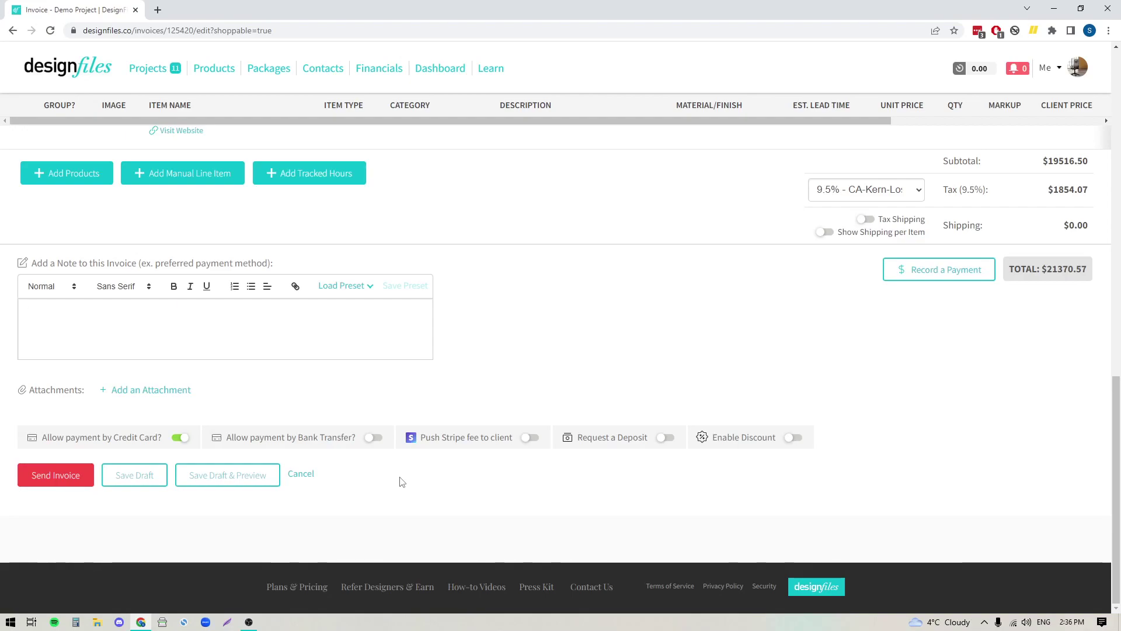
{"action": "left_click", "coordinate": [373, 438]}
{"action": "left_click", "coordinate": [528, 438]}
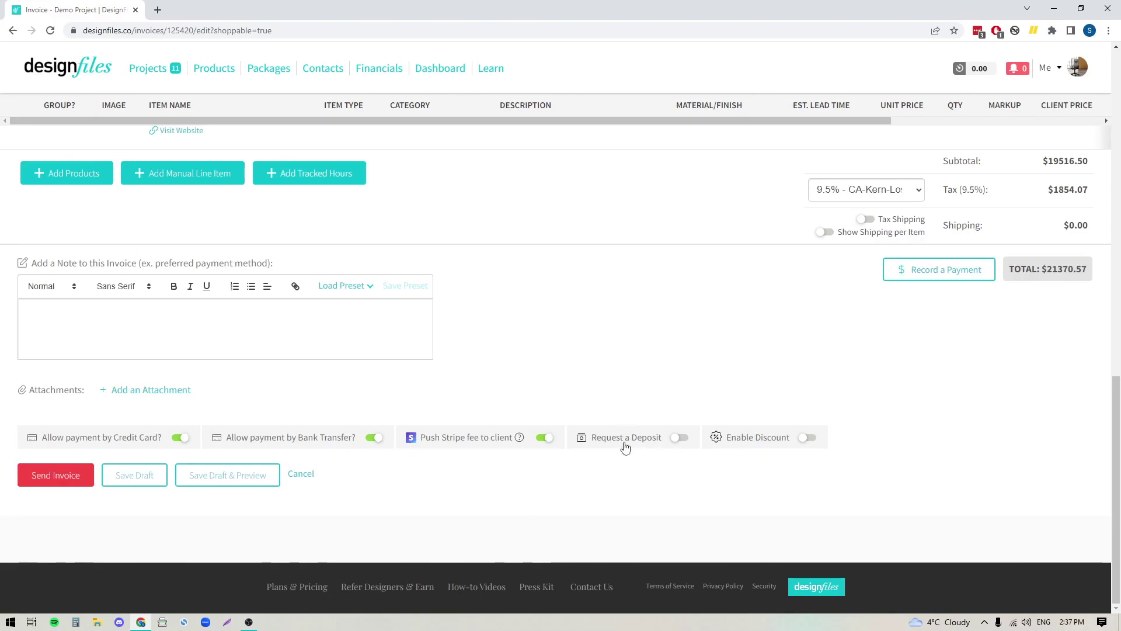
Turn on Request a Deposit and set the deposit to 50%.
{"action": "left_click", "coordinate": [678, 438]}
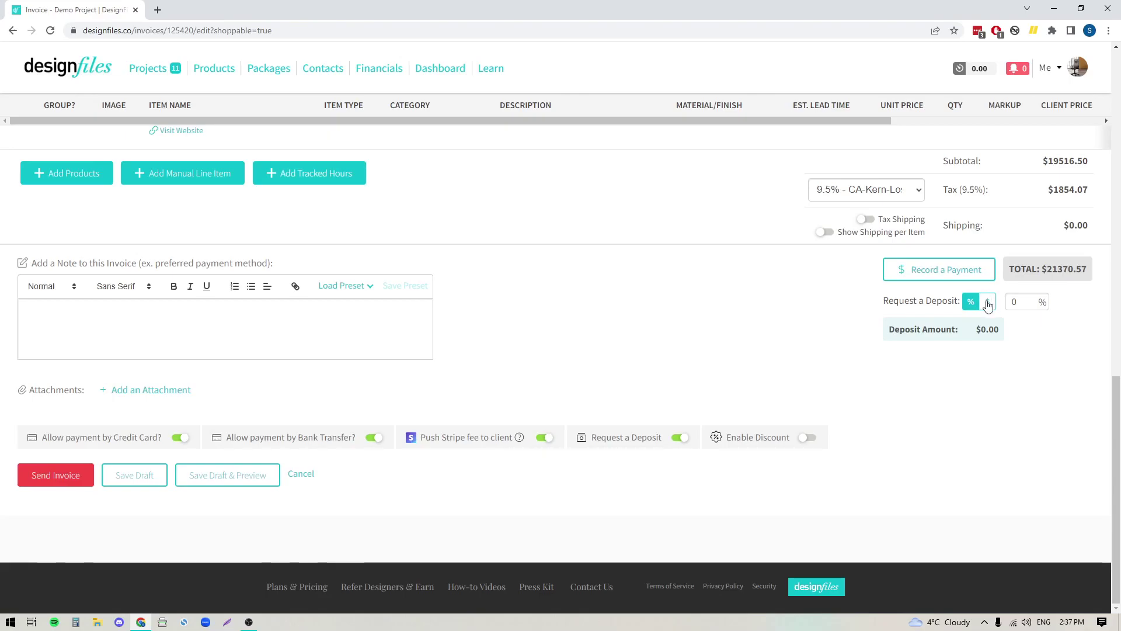
{"action": "left_click", "coordinate": [1011, 302]}
{"action": "type", "text": "5"}
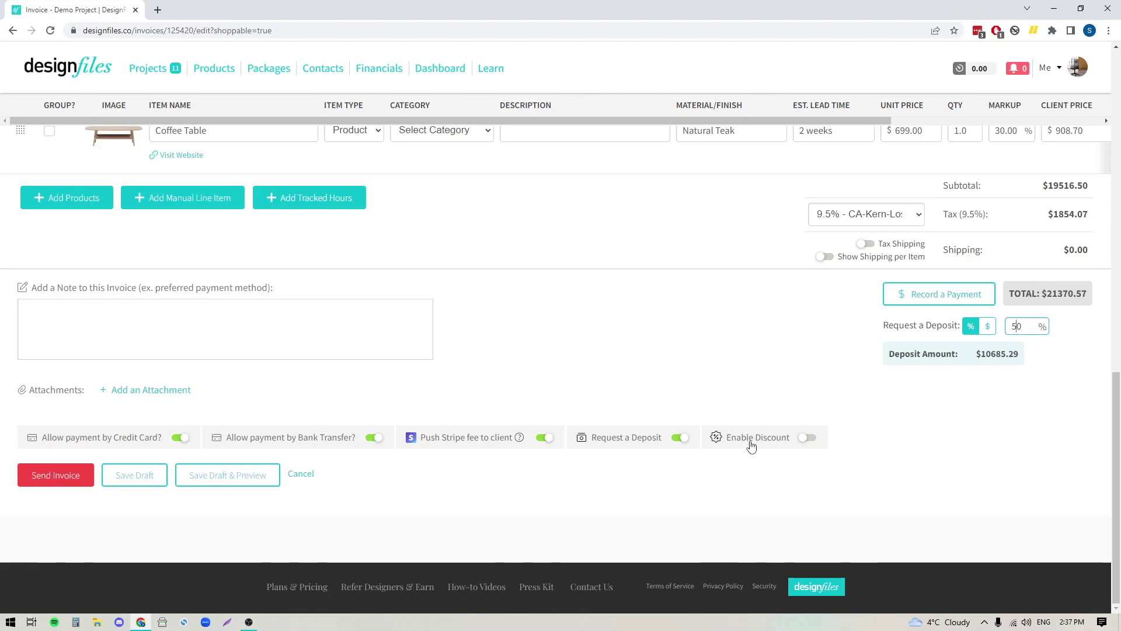
Try a 1% invoice discount, then switch Enable Discount off so no discount applies.
{"action": "left_click", "coordinate": [807, 438]}
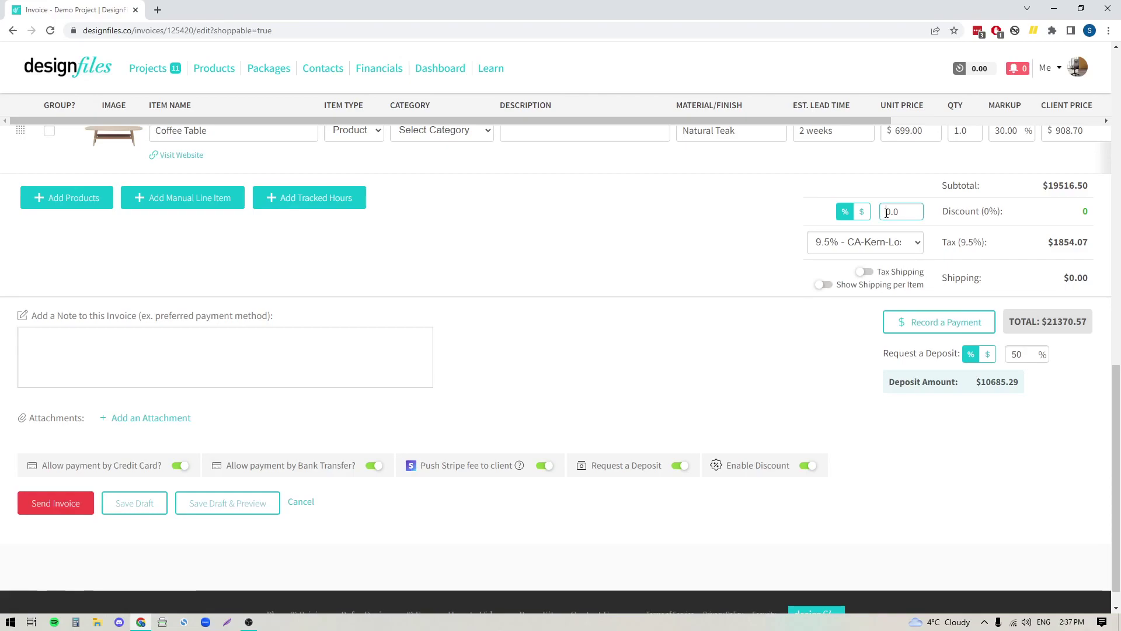
{"action": "type", "text": "1"}
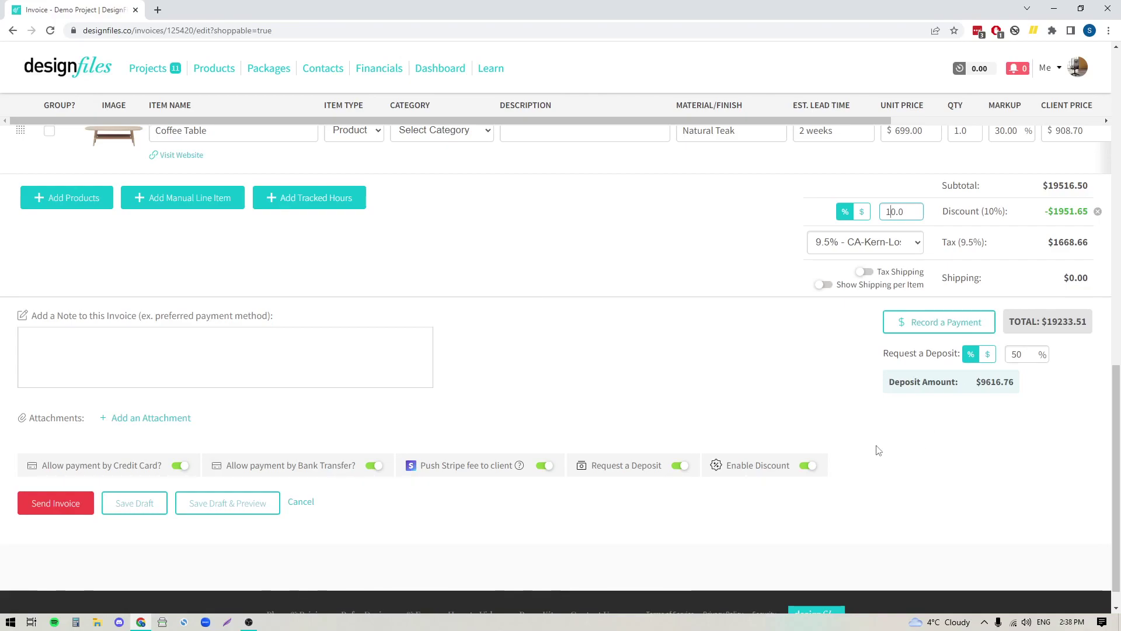
{"action": "left_click", "coordinate": [808, 466]}
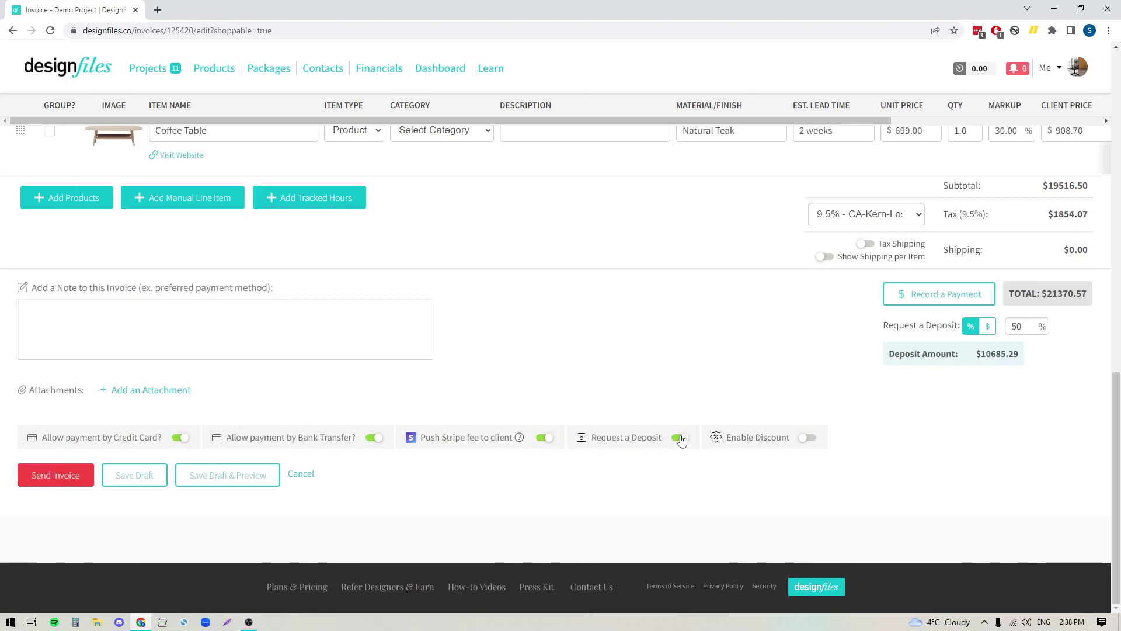
{"action": "left_click", "coordinate": [950, 299]}
{"action": "left_click", "coordinate": [526, 186]}
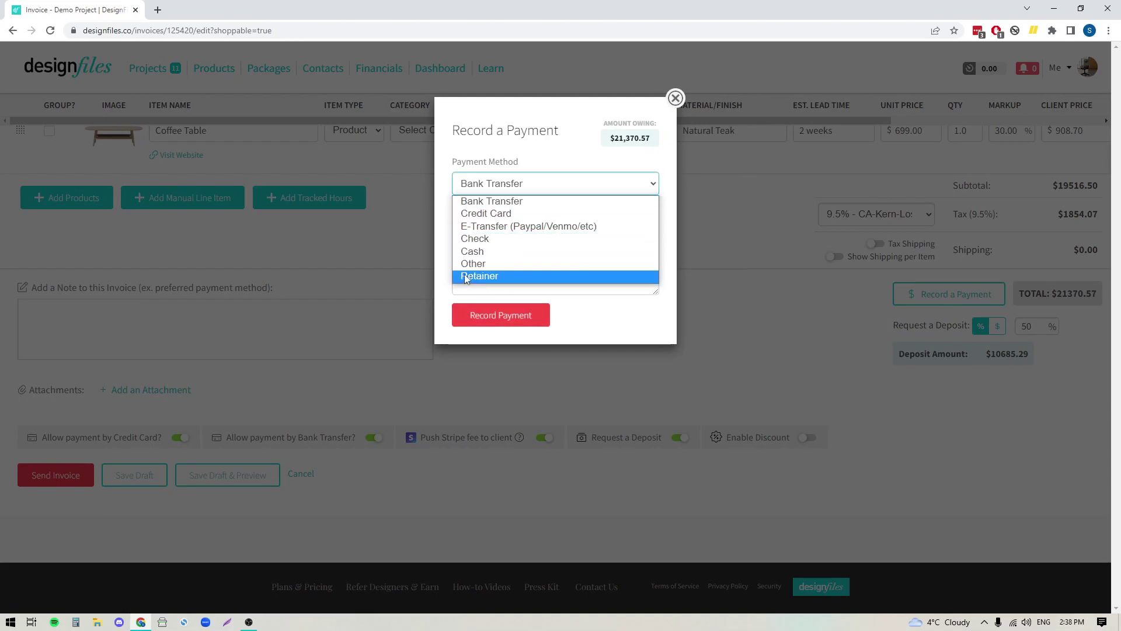
{"action": "left_click", "coordinate": [467, 276]}
{"action": "left_click", "coordinate": [470, 266]}
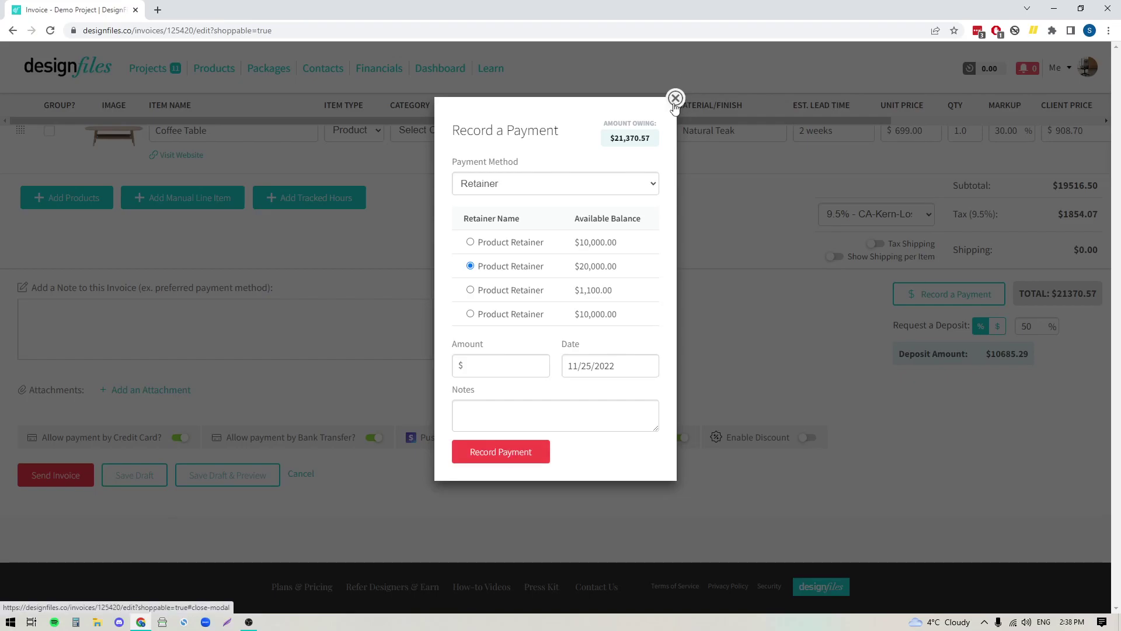
{"action": "left_click", "coordinate": [675, 99]}
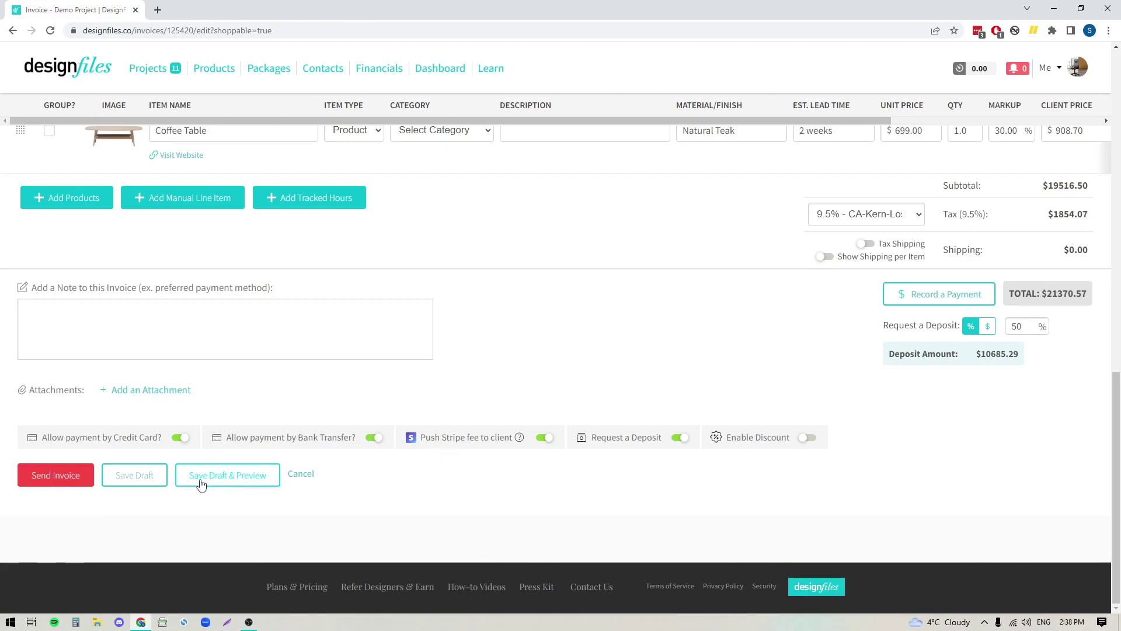
Save the draft and scroll the client preview of invoice 011494 to the $21,370.57 total and $10,685.29 deposit.
{"action": "left_click", "coordinate": [240, 487]}
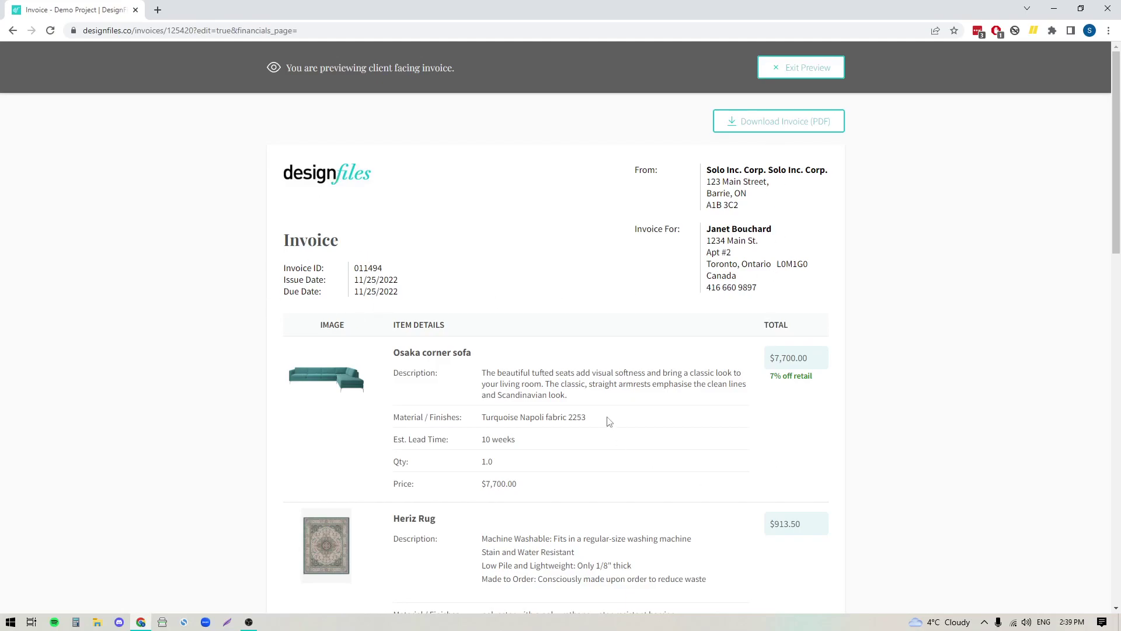
{"action": "scroll", "coordinate": [608, 420], "scroll_direction": "down", "scroll_amount": 4}
{"action": "scroll", "coordinate": [607, 420], "scroll_direction": "down", "scroll_amount": 2}
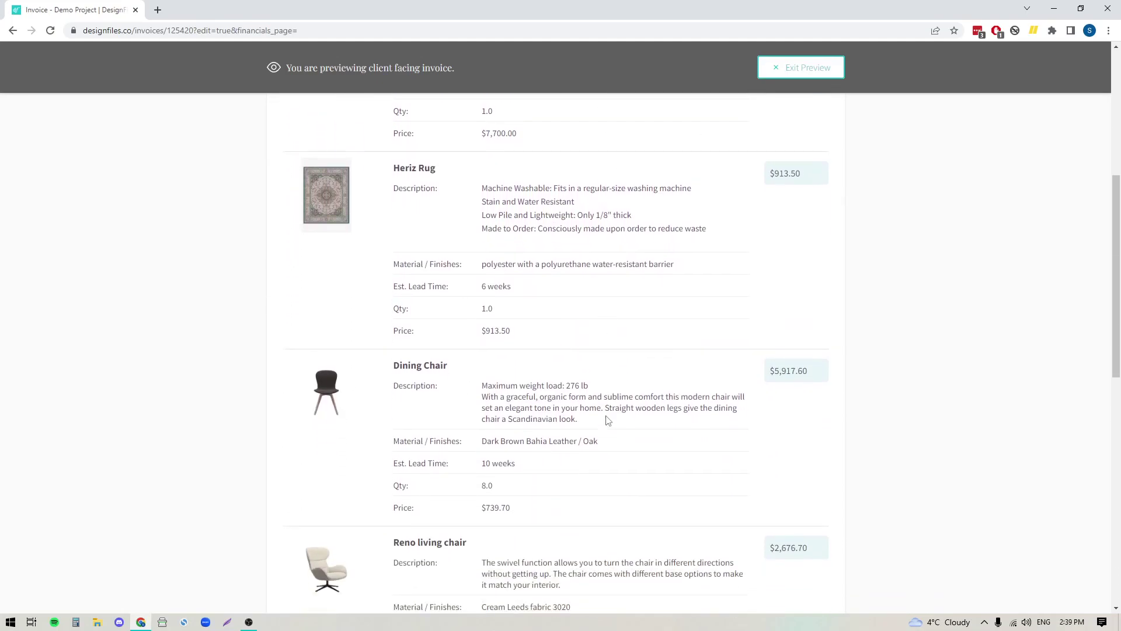
{"action": "scroll", "coordinate": [678, 396], "scroll_direction": "up", "scroll_amount": 4}
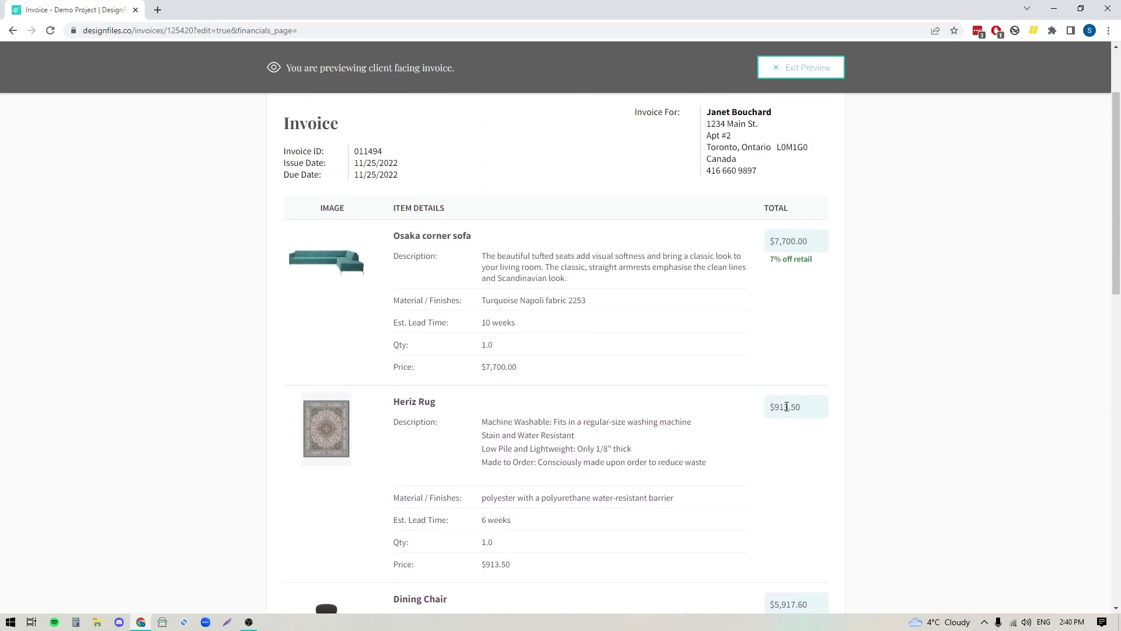
{"action": "scroll", "coordinate": [788, 409], "scroll_direction": "down", "scroll_amount": 3}
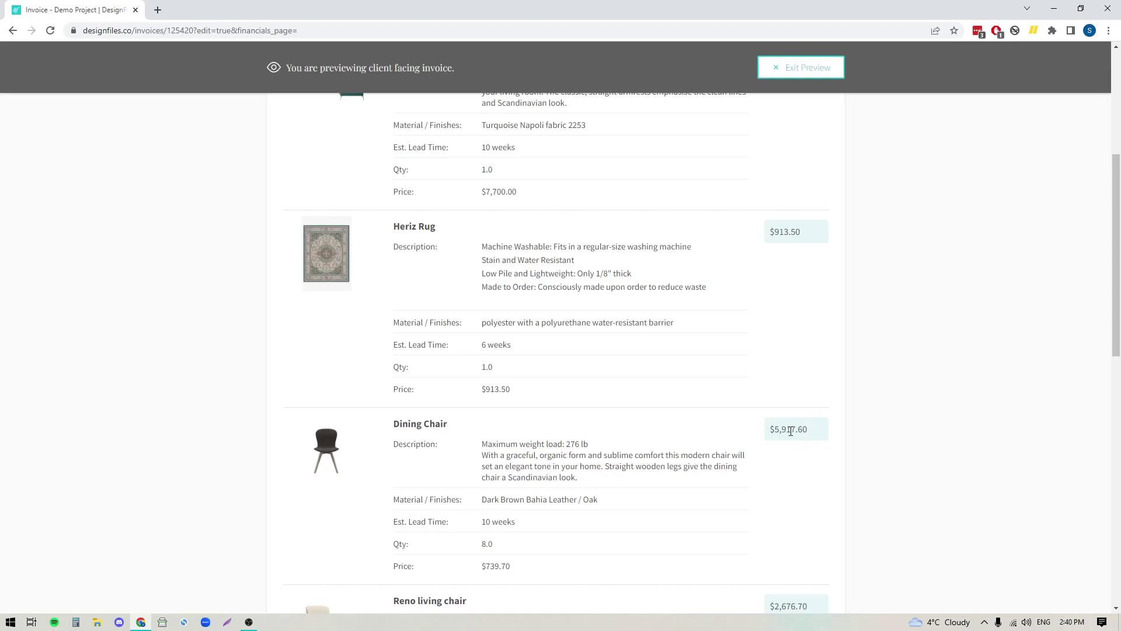
{"action": "scroll", "coordinate": [790, 430], "scroll_direction": "down", "scroll_amount": 5}
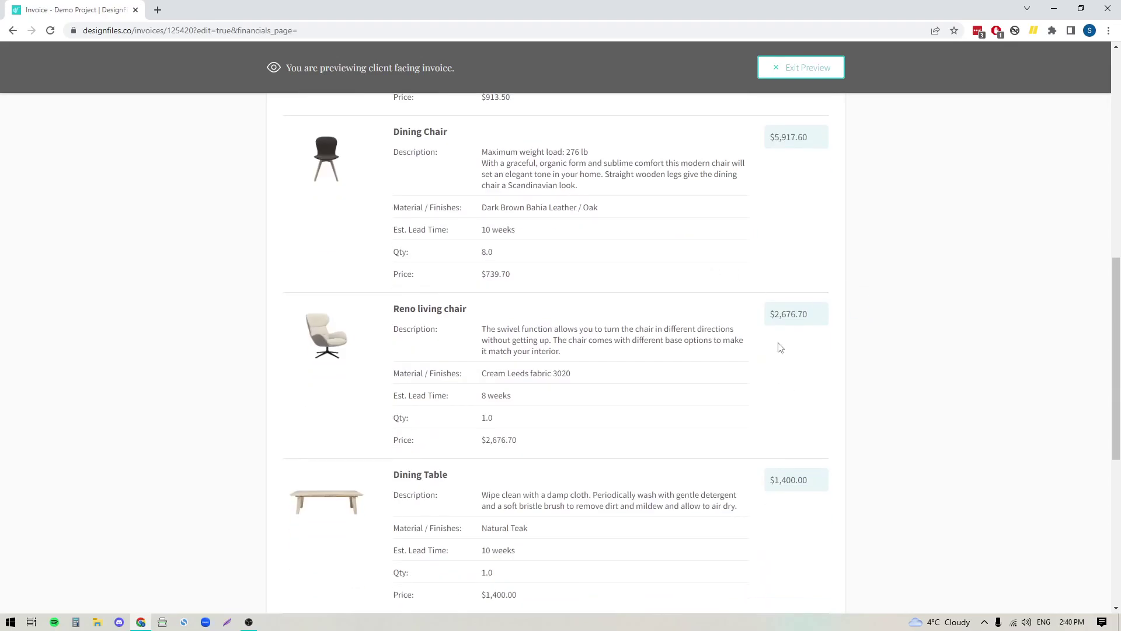
{"action": "scroll", "coordinate": [780, 349], "scroll_direction": "down", "scroll_amount": 7}
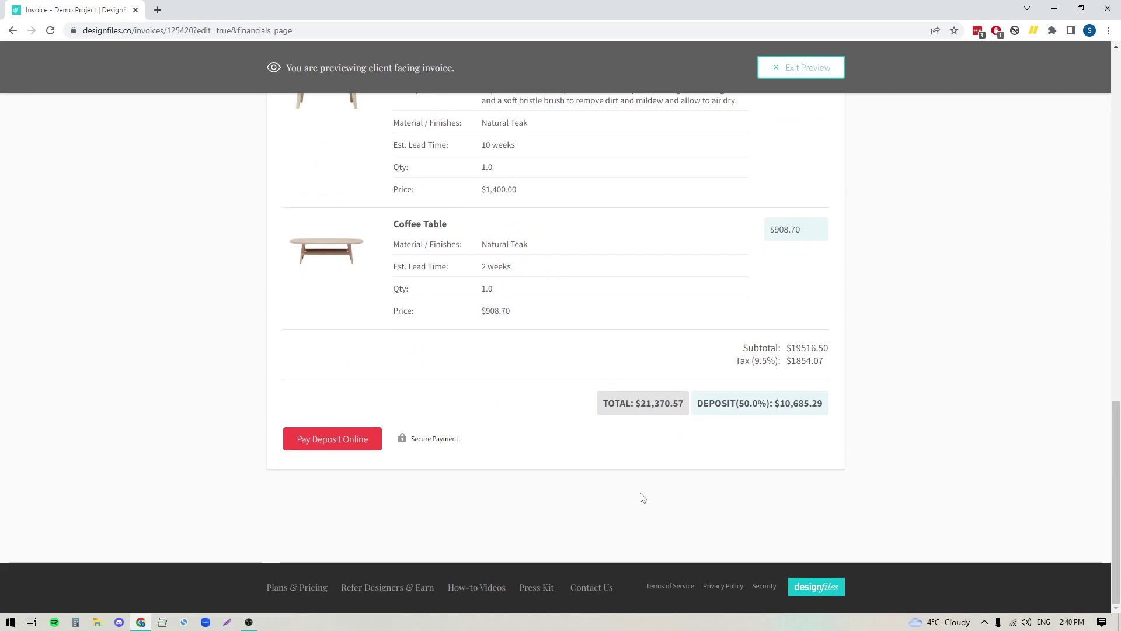
Try the Pay Deposit Online form as the client, then close it and dismiss the LastPass popup.
{"action": "left_click", "coordinate": [323, 444]}
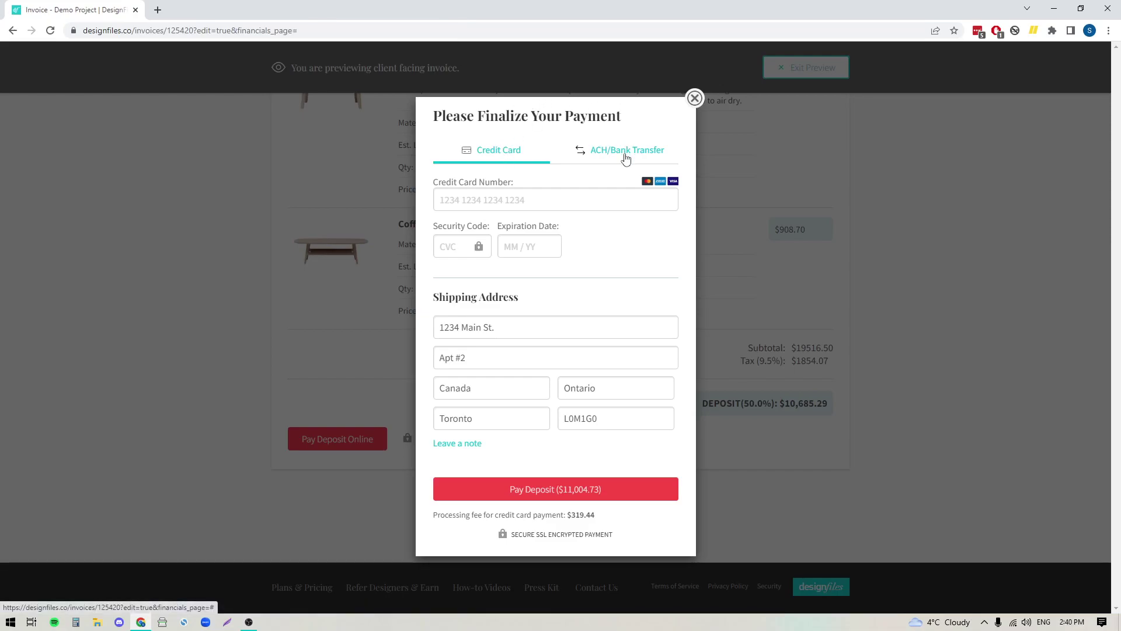
{"action": "left_click", "coordinate": [695, 98]}
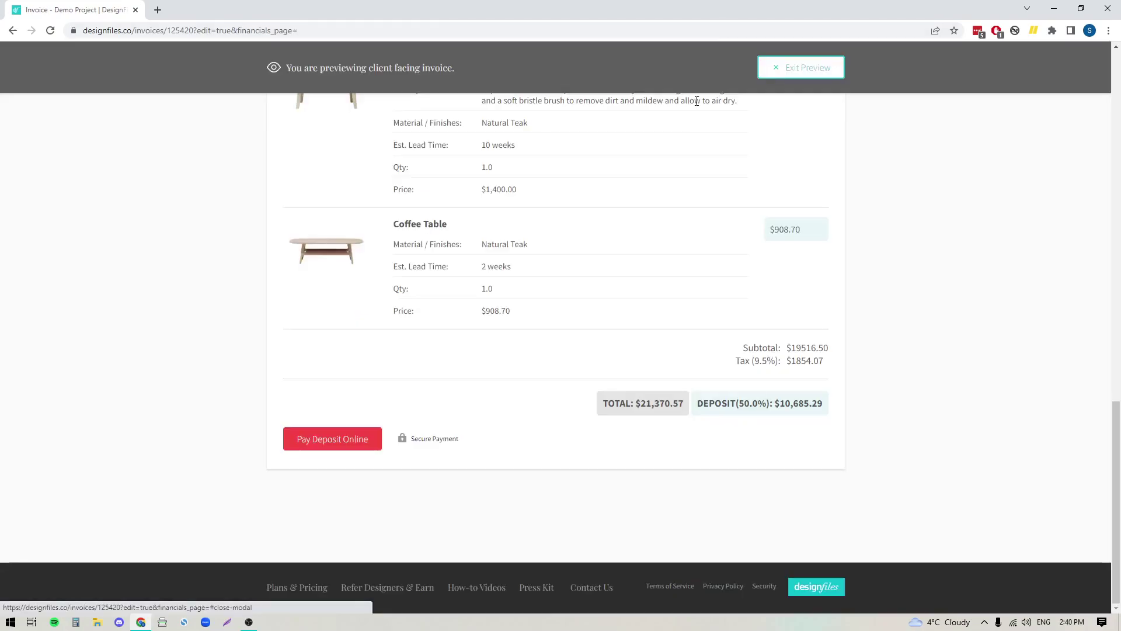
{"action": "left_click", "coordinate": [1003, 142]}
Scroll back to the top of the preview and exit to the invoice editor.
{"action": "scroll", "coordinate": [601, 424], "scroll_direction": "up", "scroll_amount": 10}
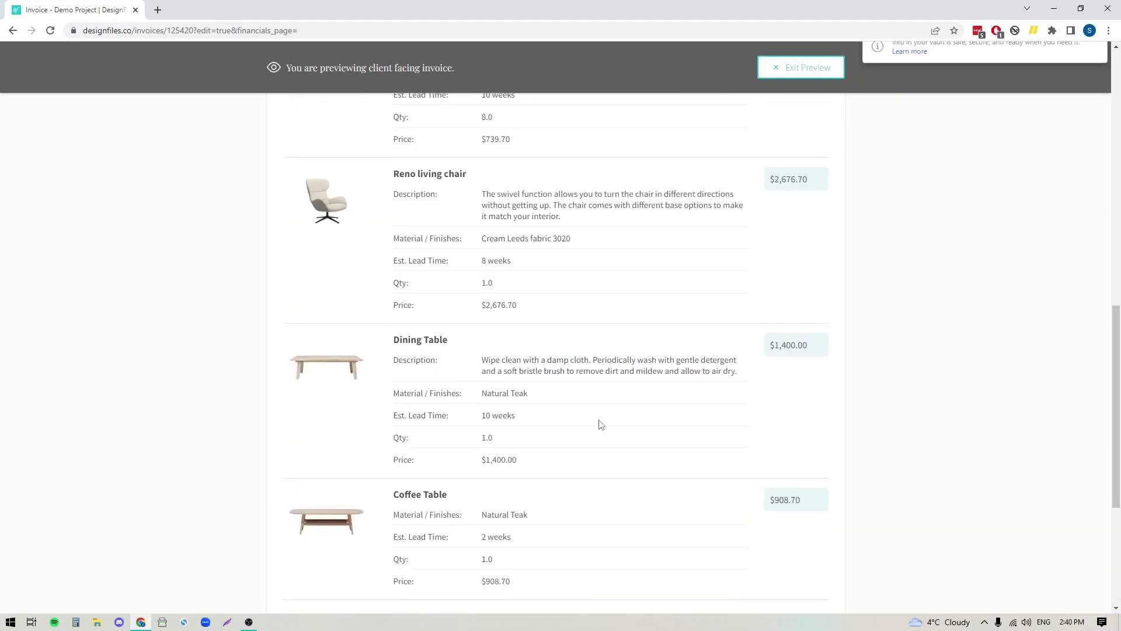
{"action": "scroll", "coordinate": [600, 423], "scroll_direction": "up", "scroll_amount": 10}
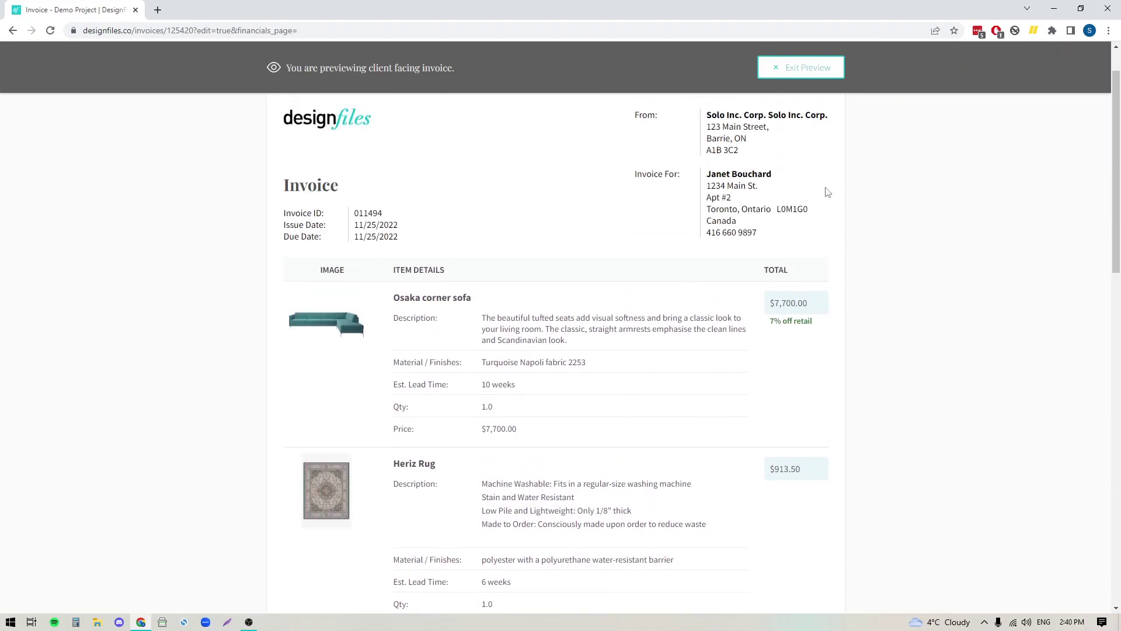
{"action": "left_click", "coordinate": [814, 68]}
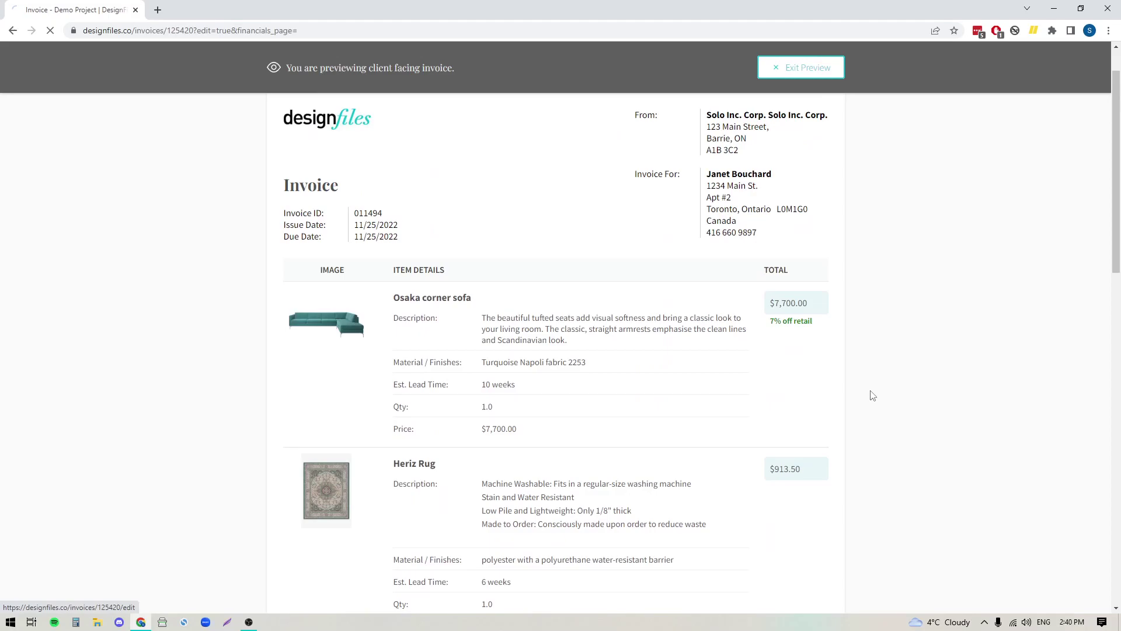
{"action": "scroll", "coordinate": [310, 431], "scroll_direction": "down", "scroll_amount": 15}
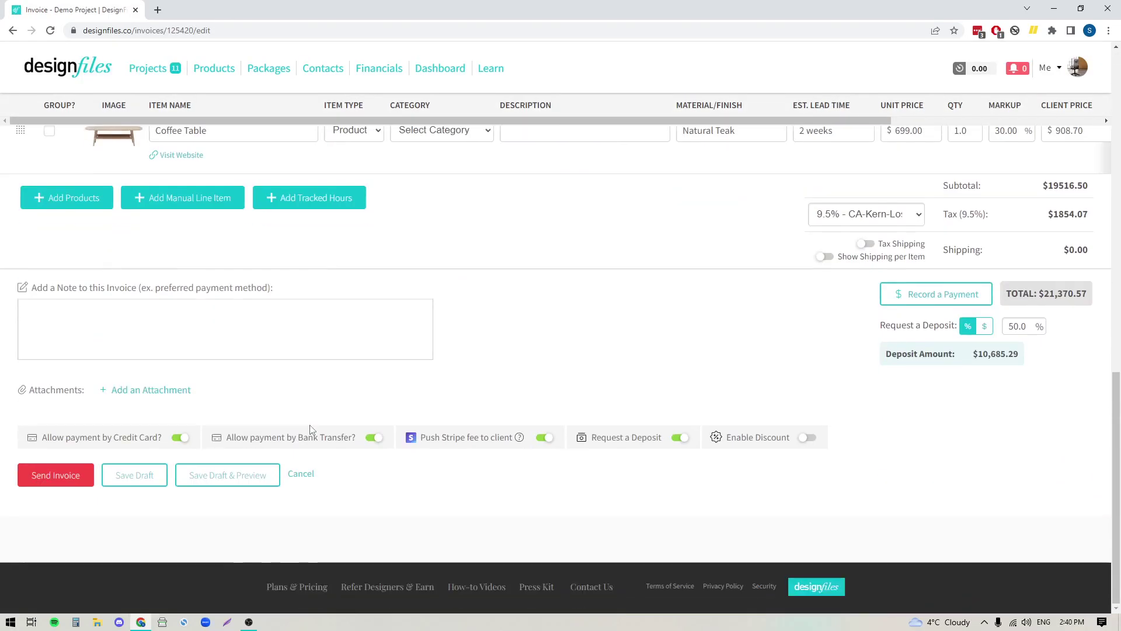
{"action": "left_click", "coordinate": [55, 476]}
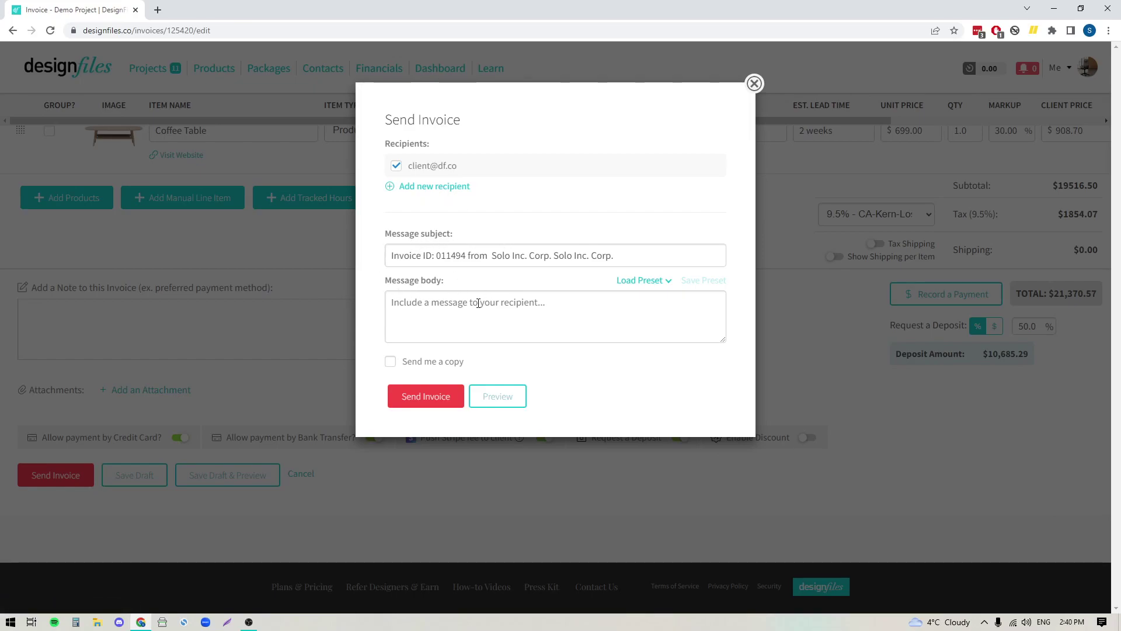
{"action": "left_click", "coordinate": [390, 362]}
{"action": "left_click", "coordinate": [754, 83]}
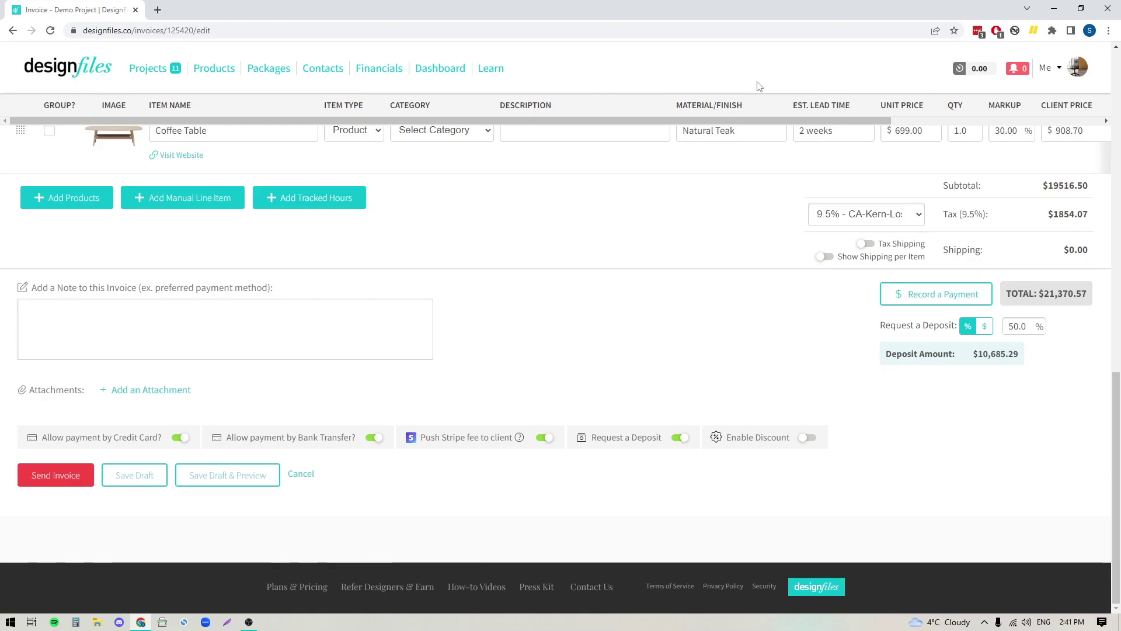
{"action": "left_click", "coordinate": [228, 475]}
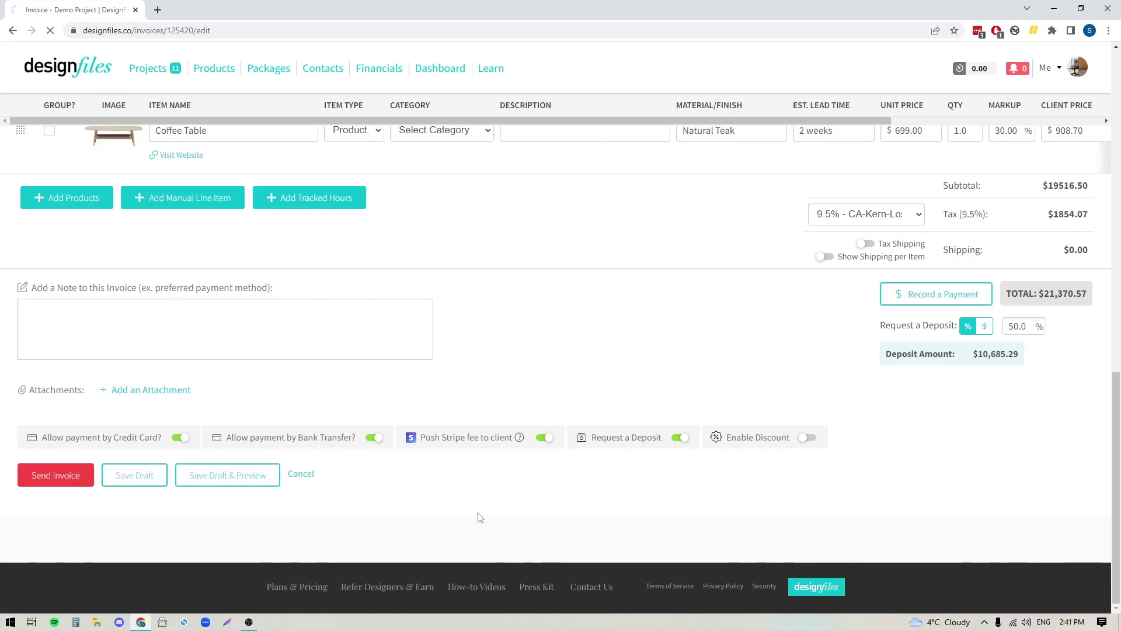
{"action": "scroll", "coordinate": [538, 338], "scroll_direction": "down", "scroll_amount": 12}
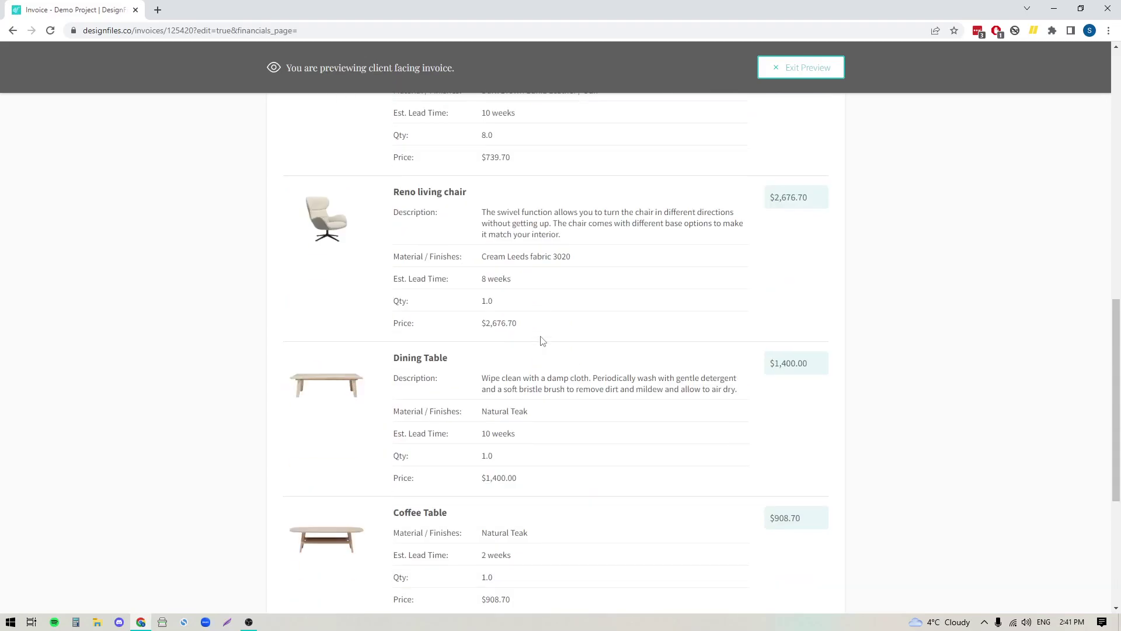
{"action": "scroll", "coordinate": [543, 340], "scroll_direction": "down", "scroll_amount": 5}
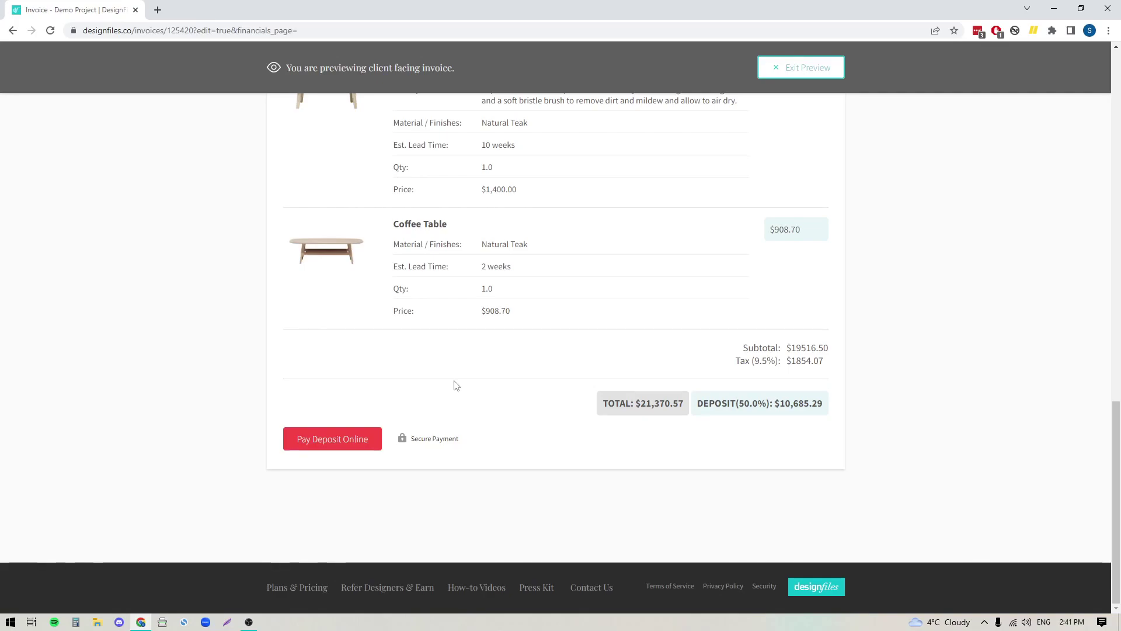
{"action": "left_click", "coordinate": [809, 69]}
{"action": "scroll", "coordinate": [539, 321], "scroll_direction": "down", "scroll_amount": 14}
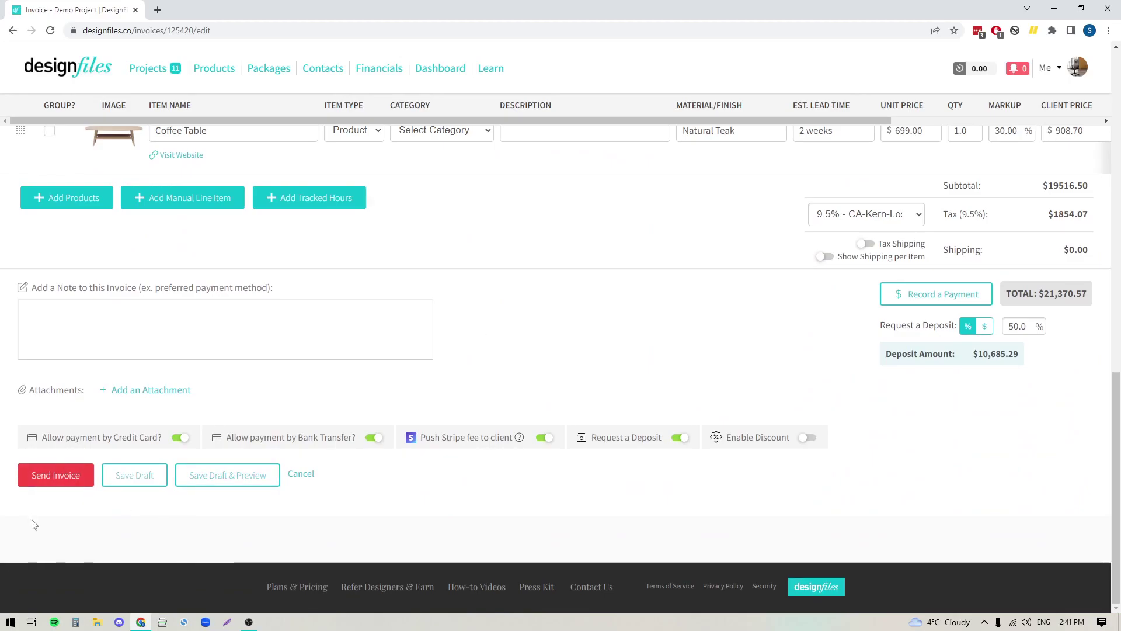
Save the invoice as a draft, then open Record a Payment for invoice 011494 from its row menu.
{"action": "left_click", "coordinate": [145, 478]}
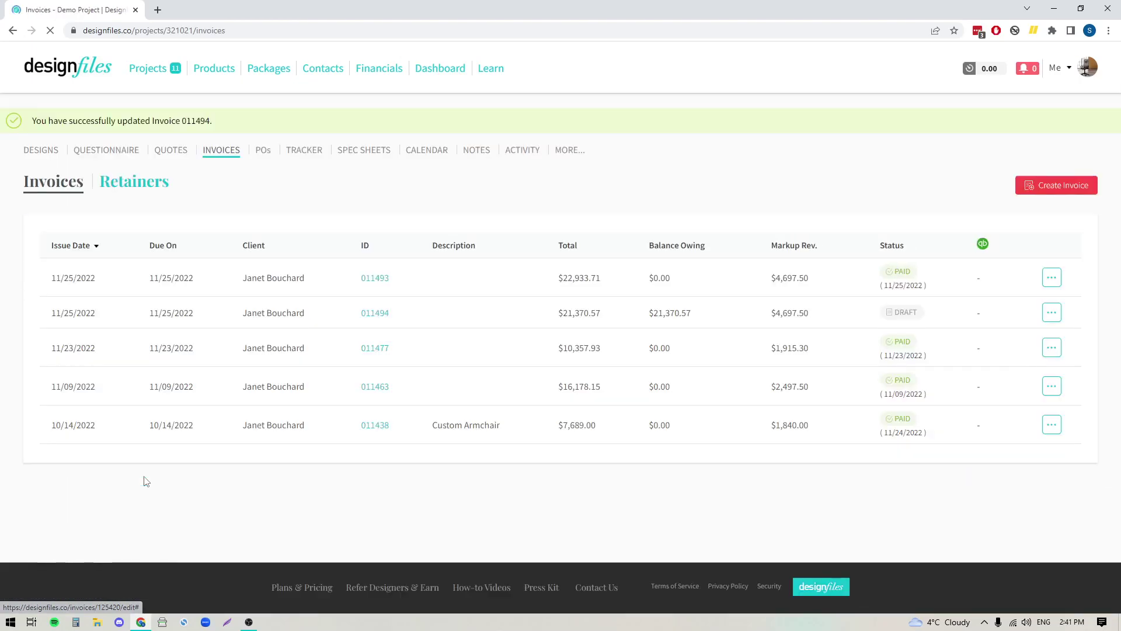
{"action": "left_click_drag", "start_coordinate": [337, 318], "coordinate": [936, 313]}
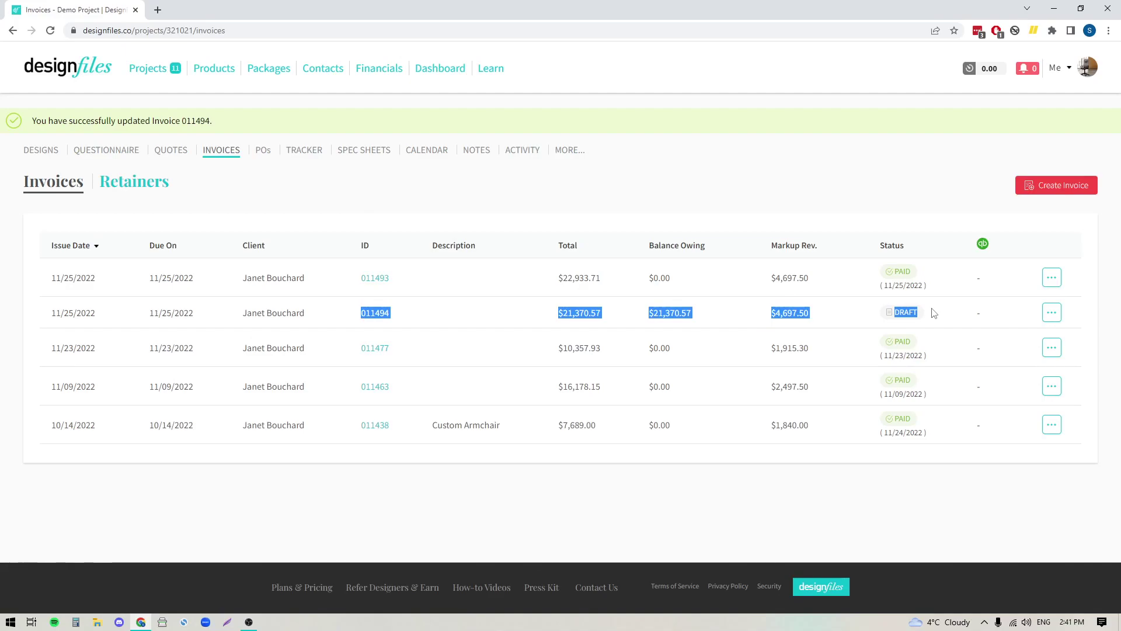
{"action": "left_click", "coordinate": [858, 548]}
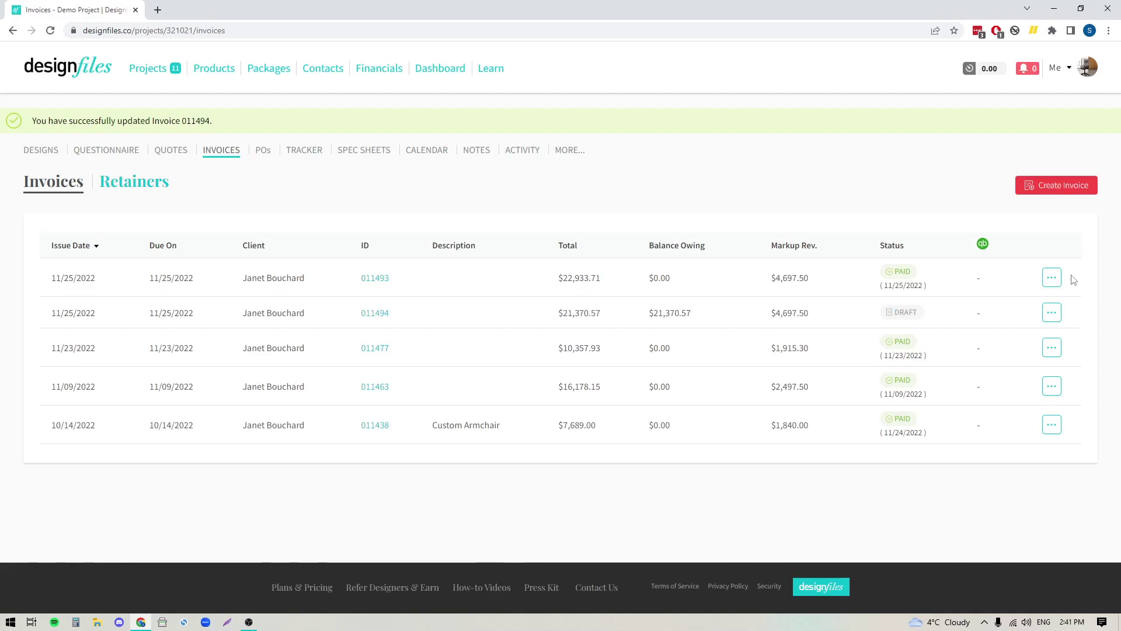
{"action": "left_click", "coordinate": [1051, 314]}
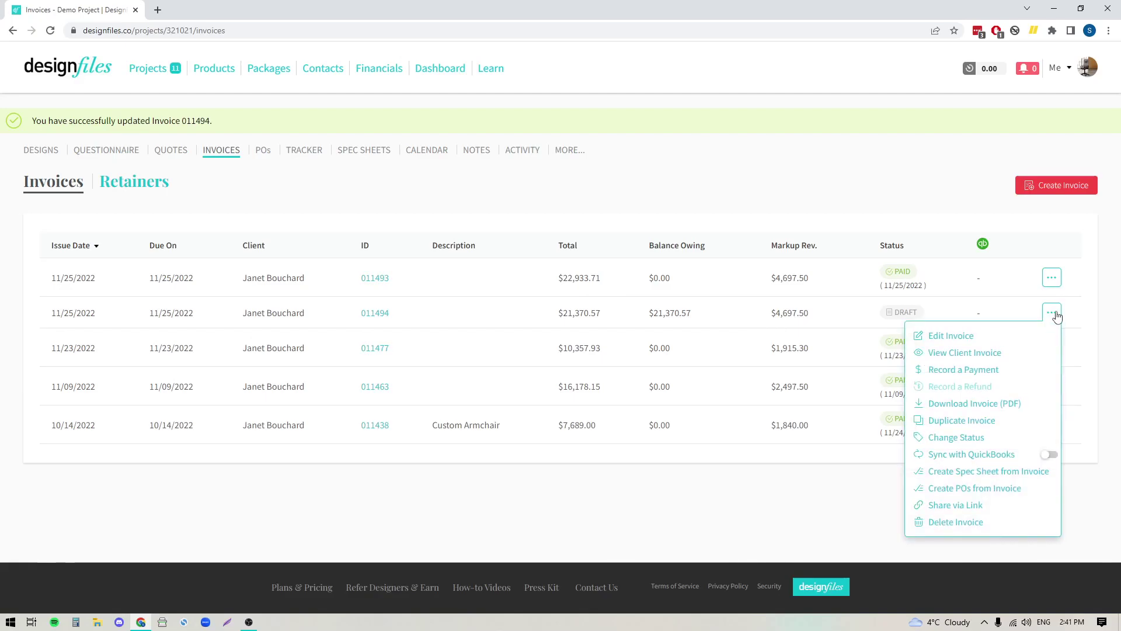
{"action": "left_click", "coordinate": [949, 370]}
Pick Check as the payment method, then close Record a Payment without recording anything.
{"action": "left_click", "coordinate": [501, 194]}
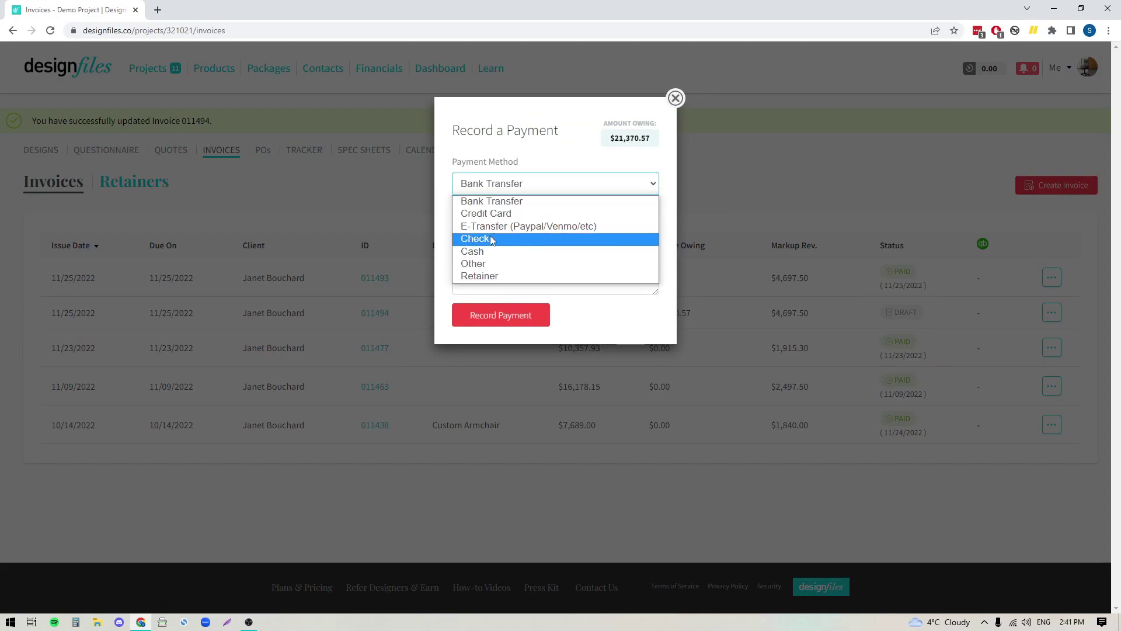
{"action": "left_click", "coordinate": [484, 241]}
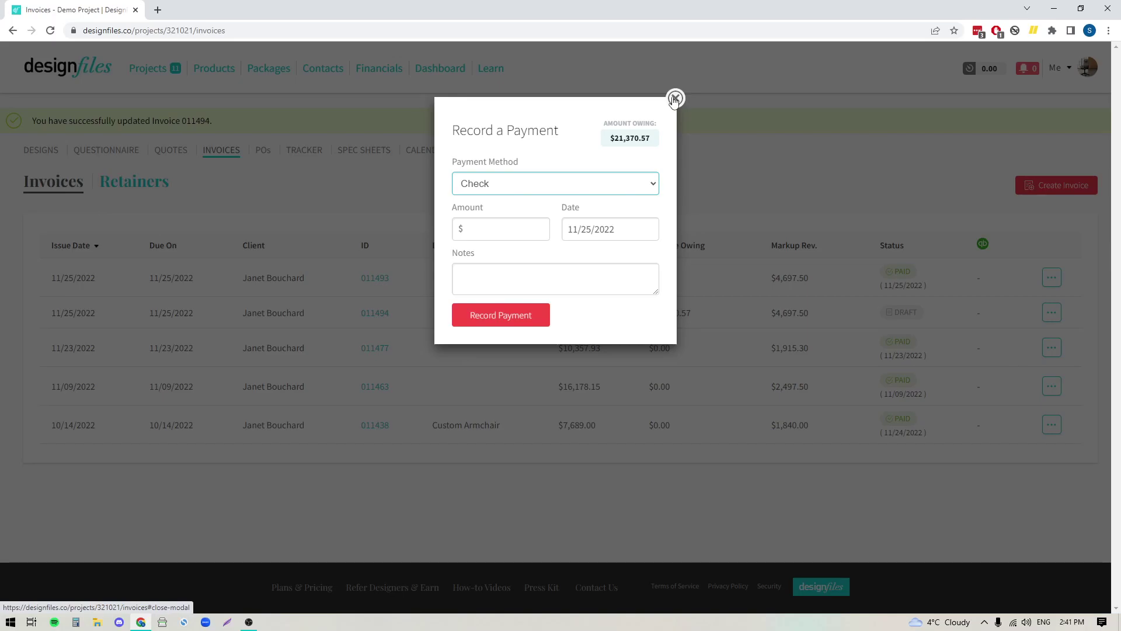
{"action": "left_click", "coordinate": [675, 99]}
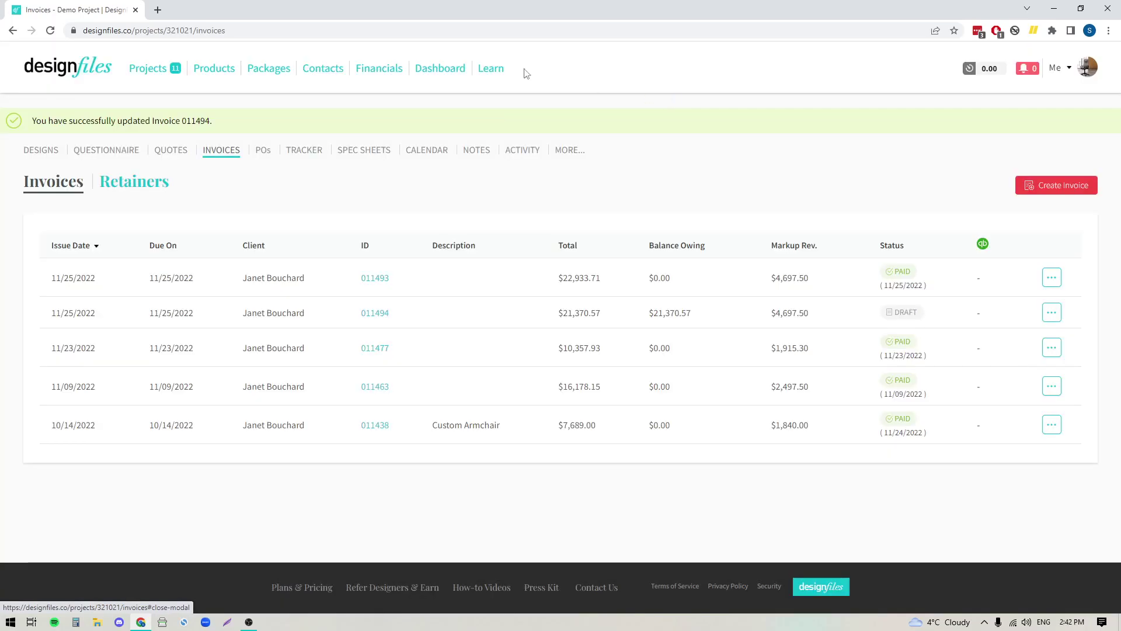